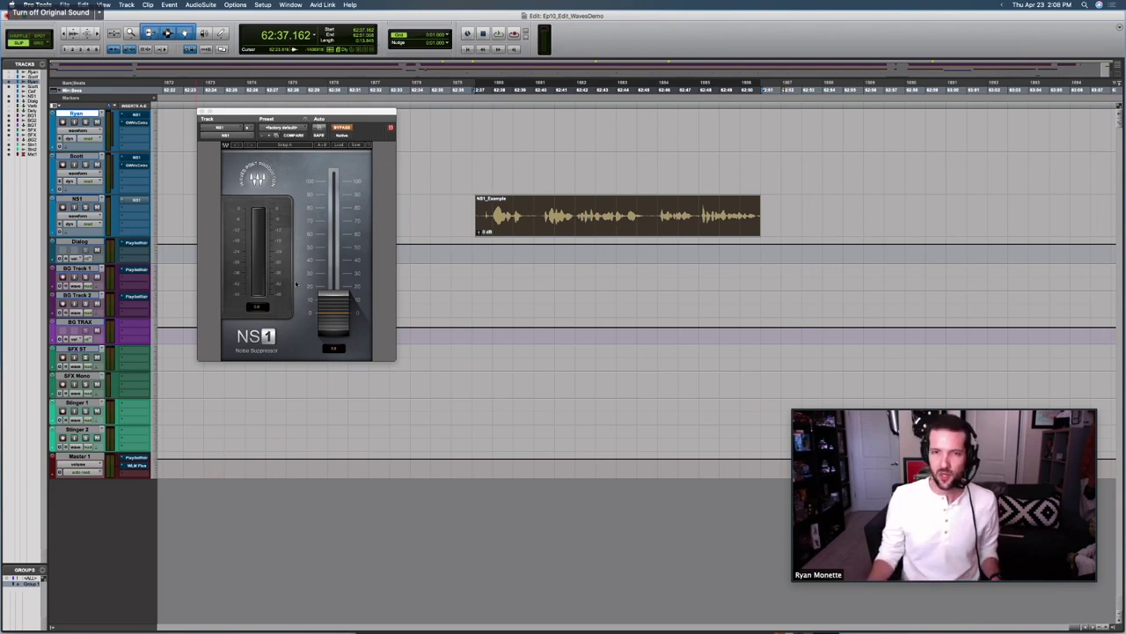
Step: Audition the NS1_Example clip with NS1 bypassed and active, raising the noise suppression fader to roughly 70
{"action": "key", "text": "space"}
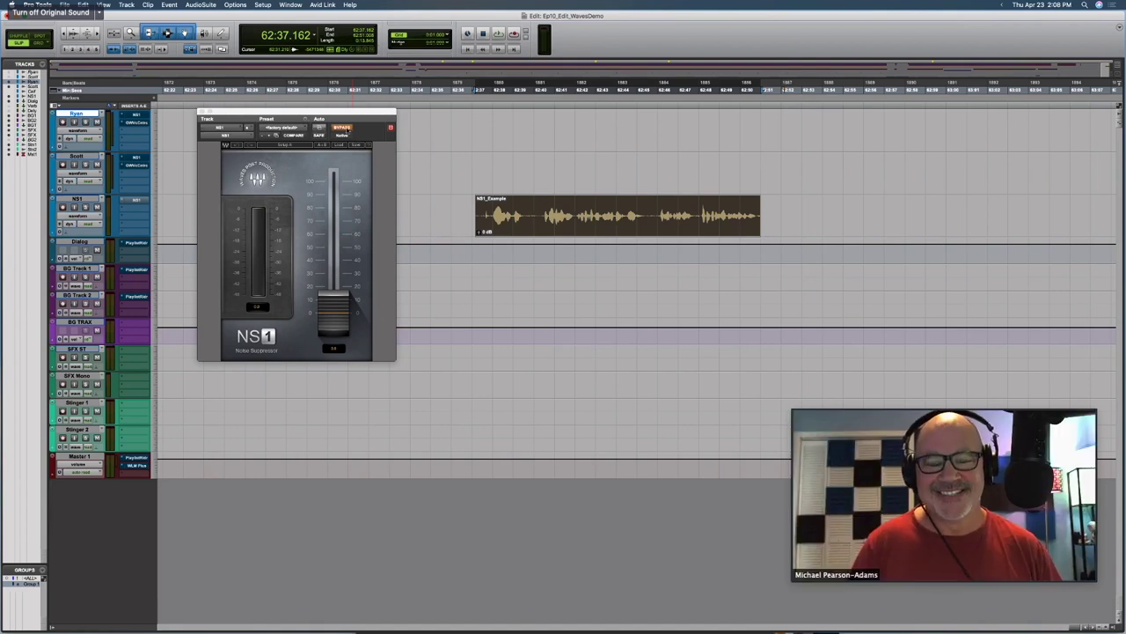
{"action": "key", "text": "space"}
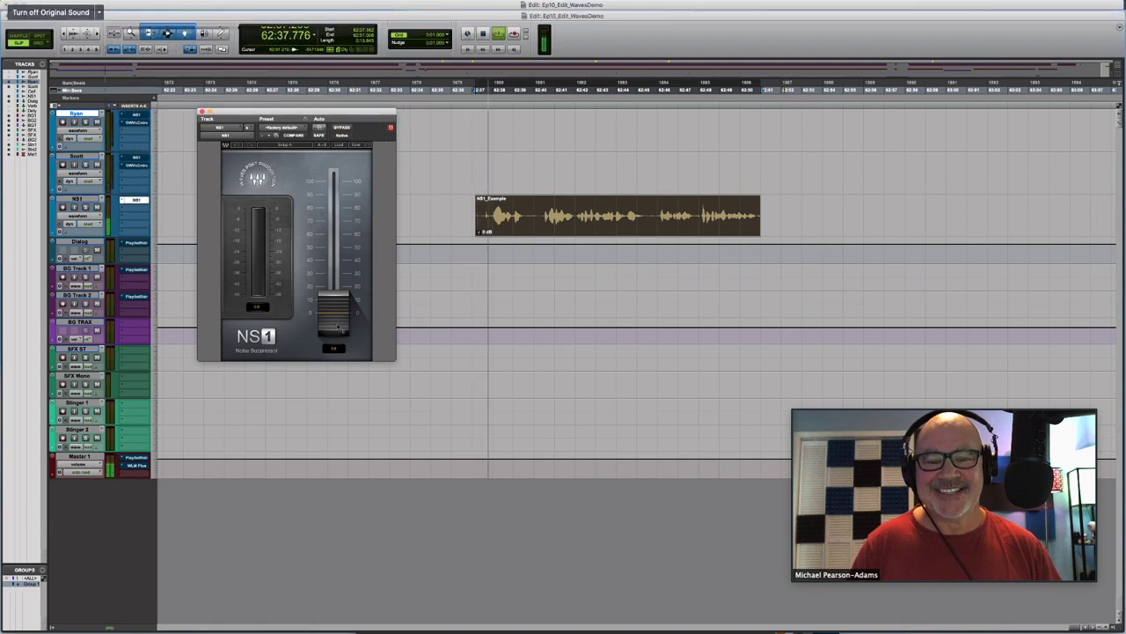
{"action": "left_click_drag", "start_coordinate": [335, 312], "coordinate": [341, 235]}
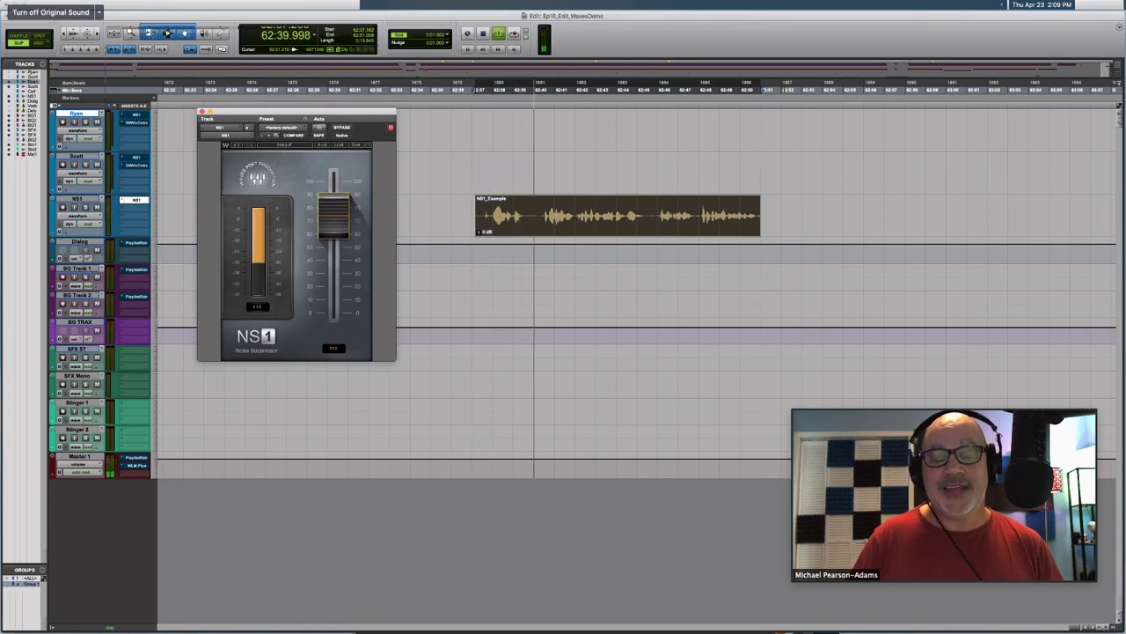
{"action": "key", "text": "space"}
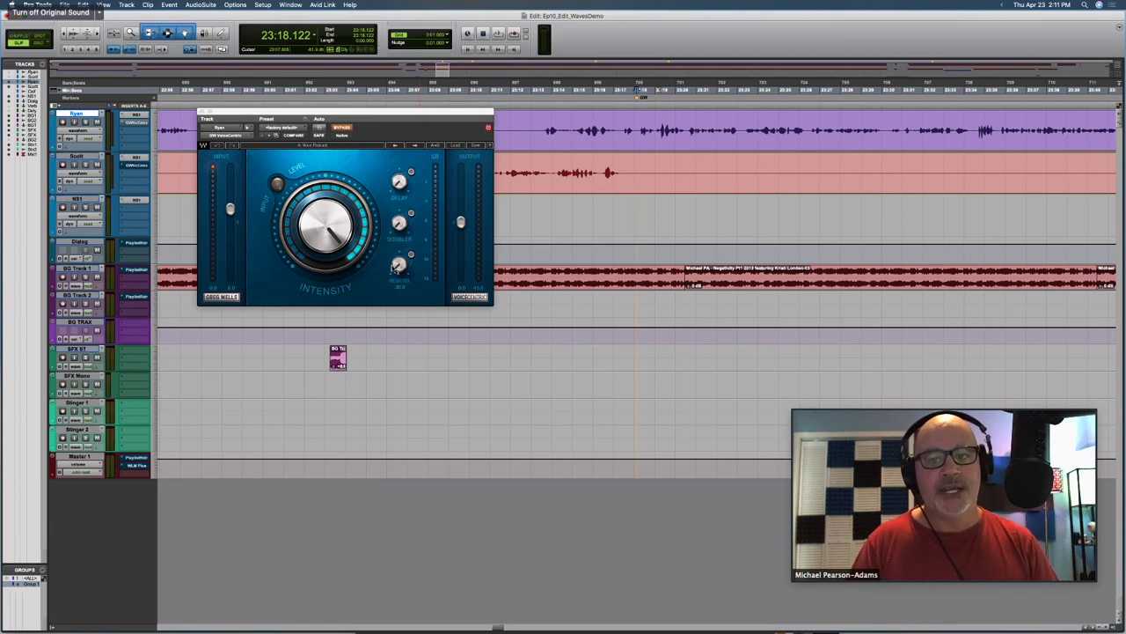
Step: Audition the soloed top voice track with its VoiceCentric plug-in bypassed
{"action": "left_click", "coordinate": [629, 399]}
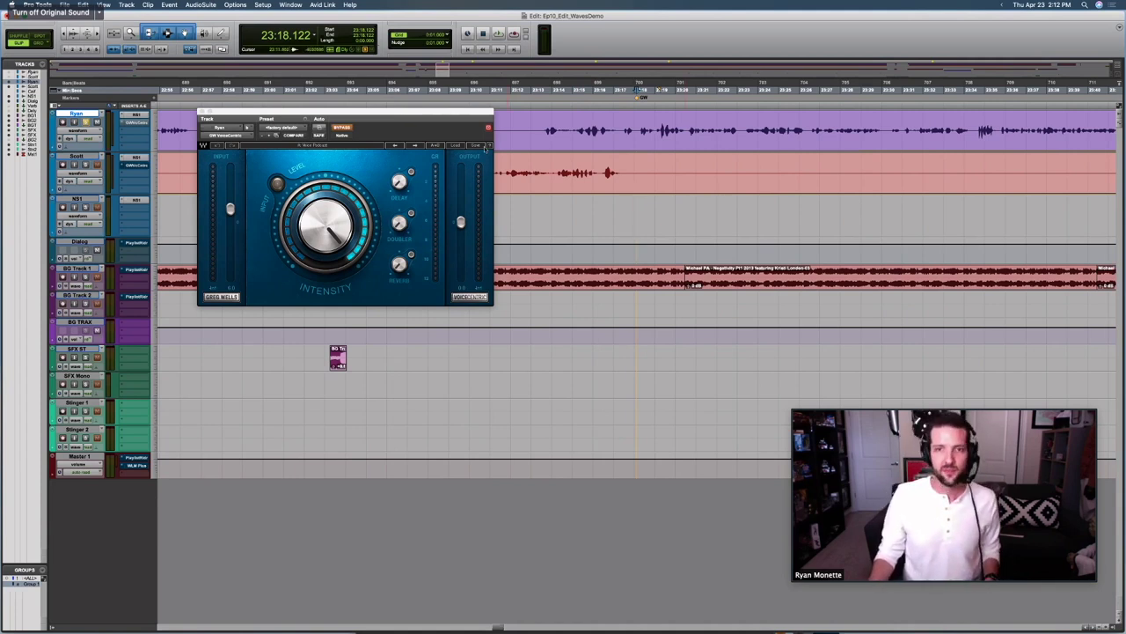
{"action": "key", "text": "space"}
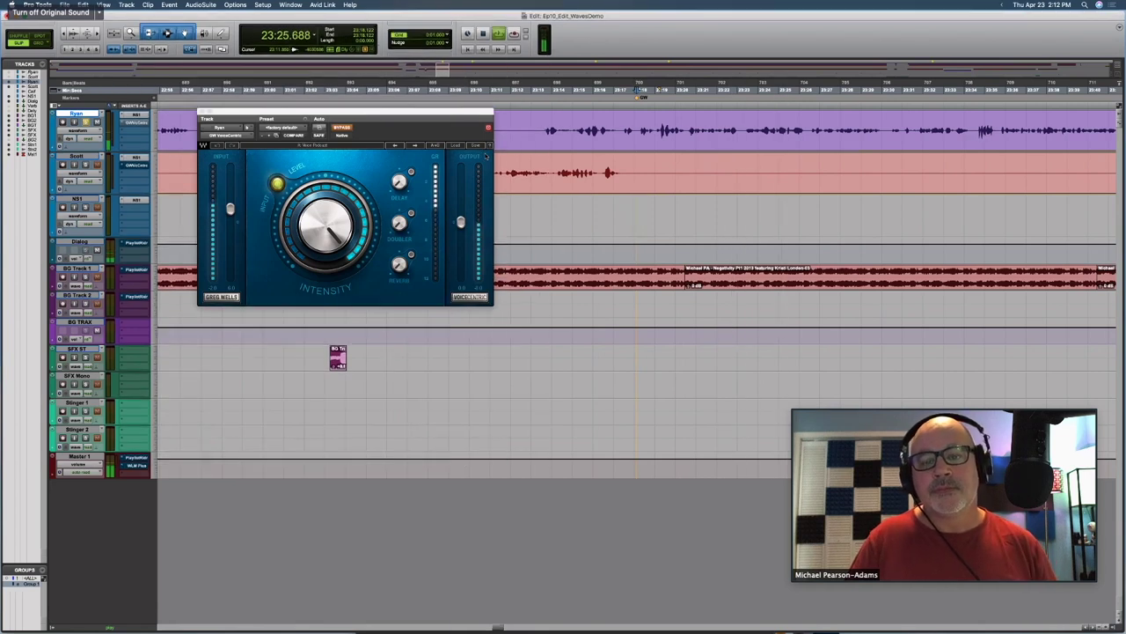
{"action": "key", "text": "space"}
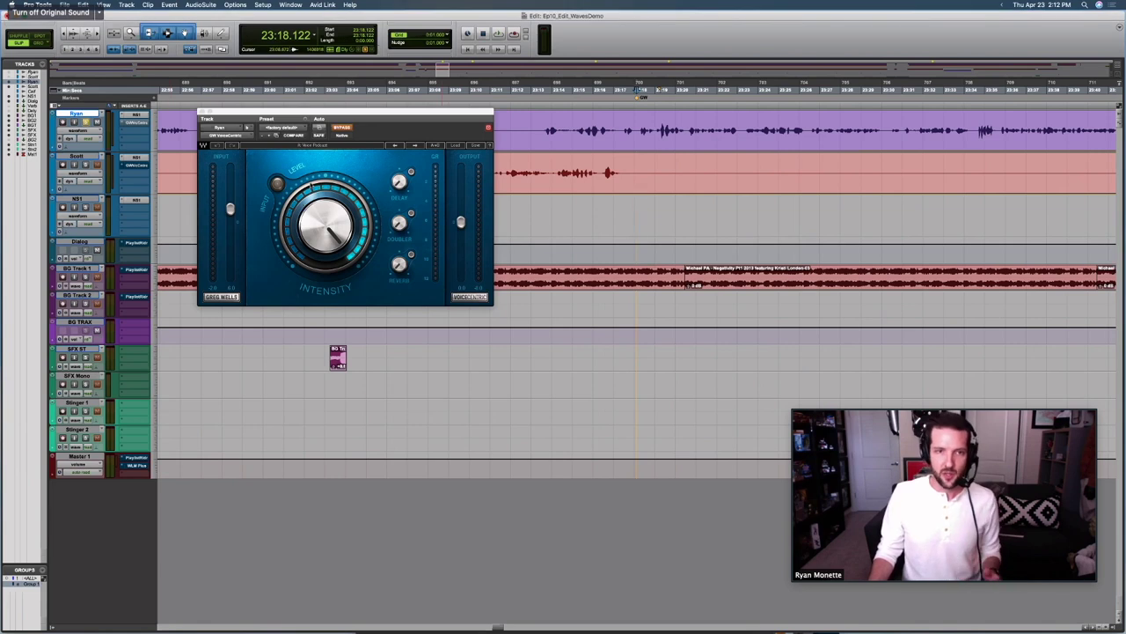
Step: Load the Voice Podcast factory preset in the top voice track's VoiceCentric plug-in
{"action": "left_click", "coordinate": [456, 145]}
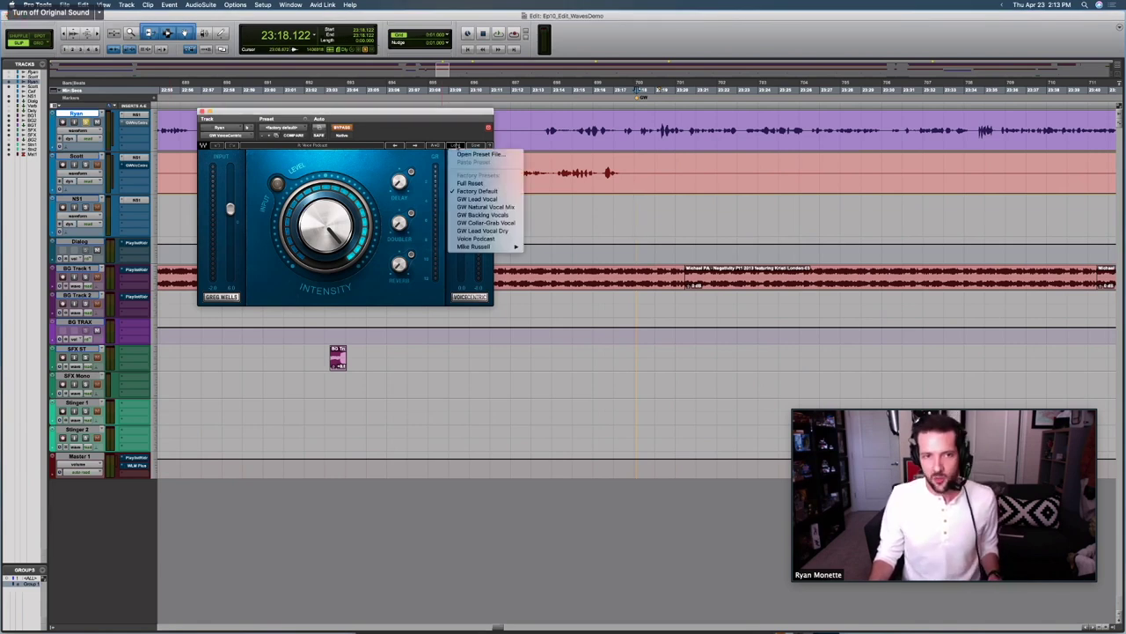
{"action": "left_click", "coordinate": [300, 132]}
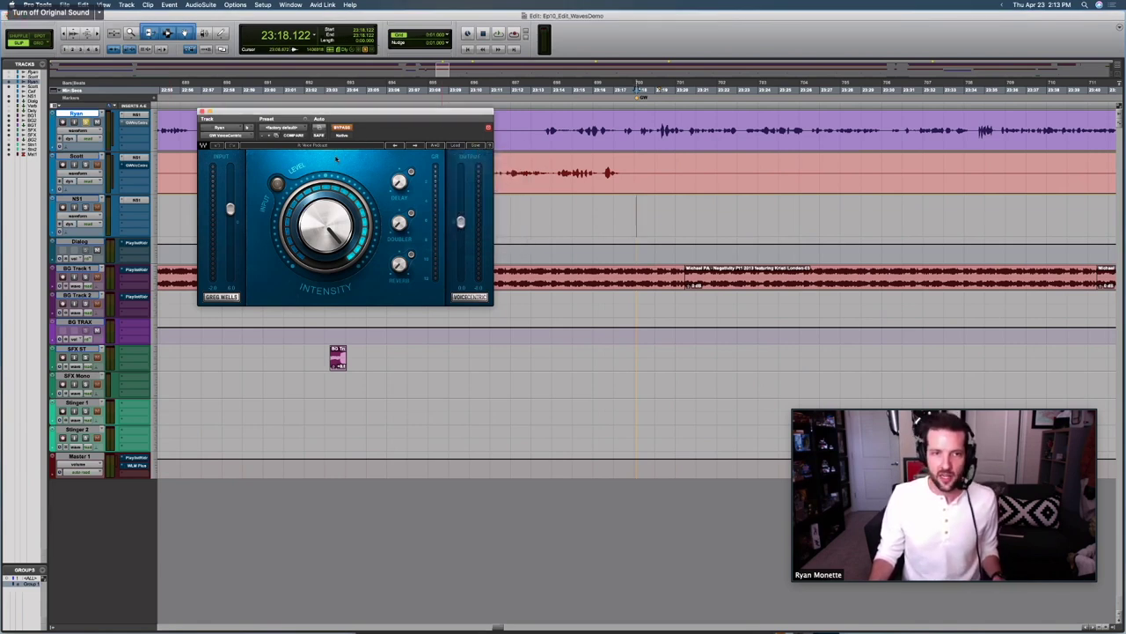
{"action": "left_click", "coordinate": [455, 145]}
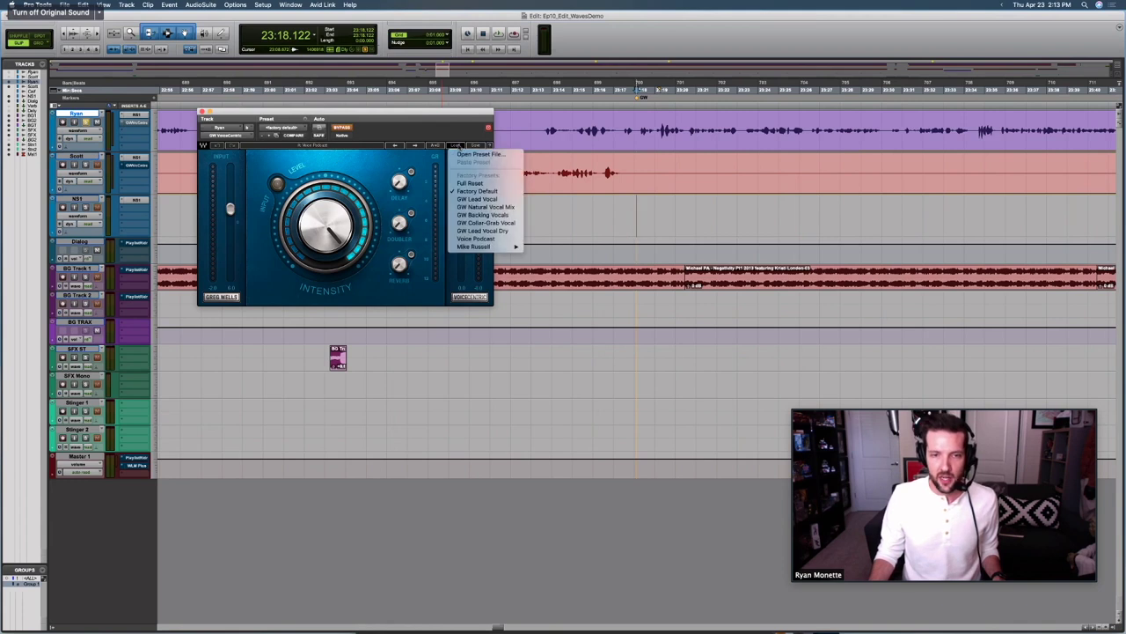
{"action": "left_click", "coordinate": [490, 240]}
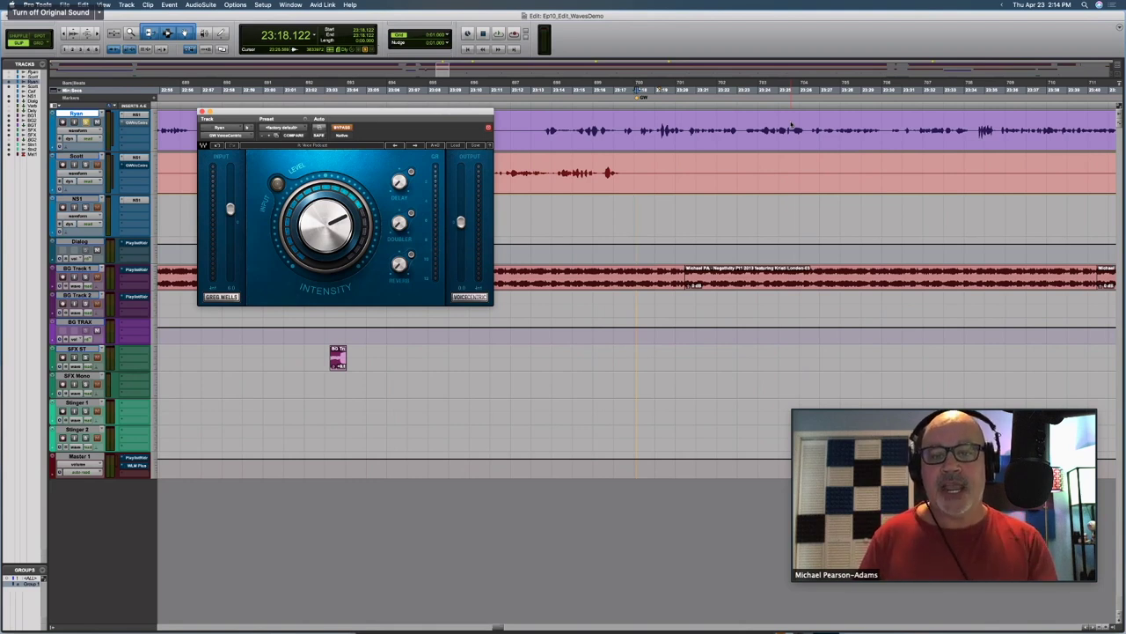
Step: Take VoiceCentric out of bypass and audition the voice while raising Intensity to 100
{"action": "left_click", "coordinate": [341, 127]}
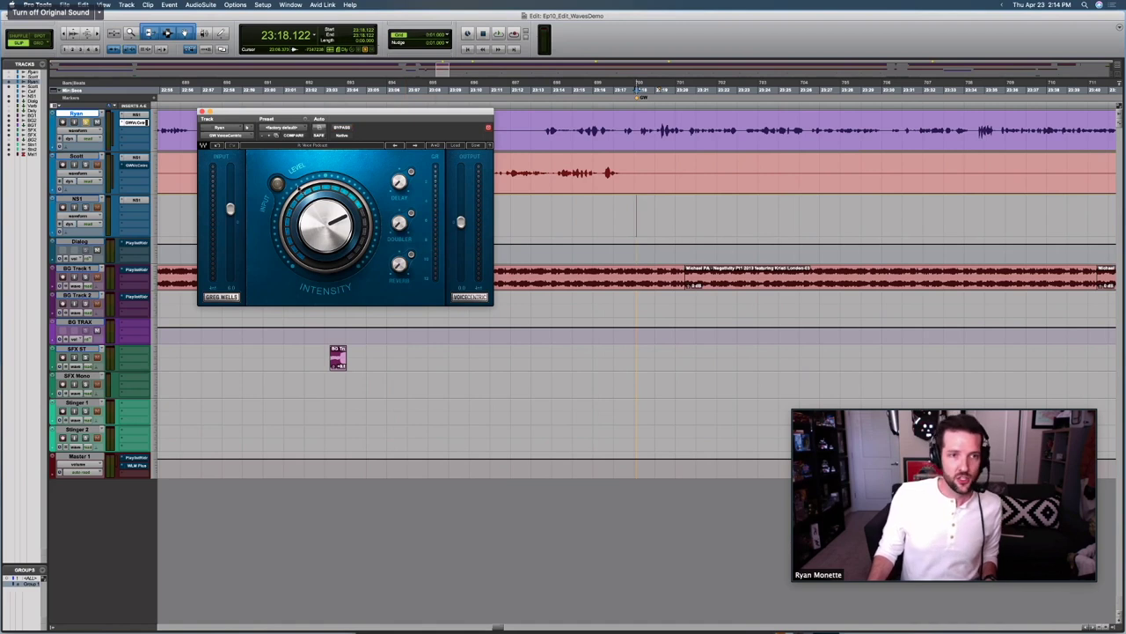
{"action": "key", "text": "space"}
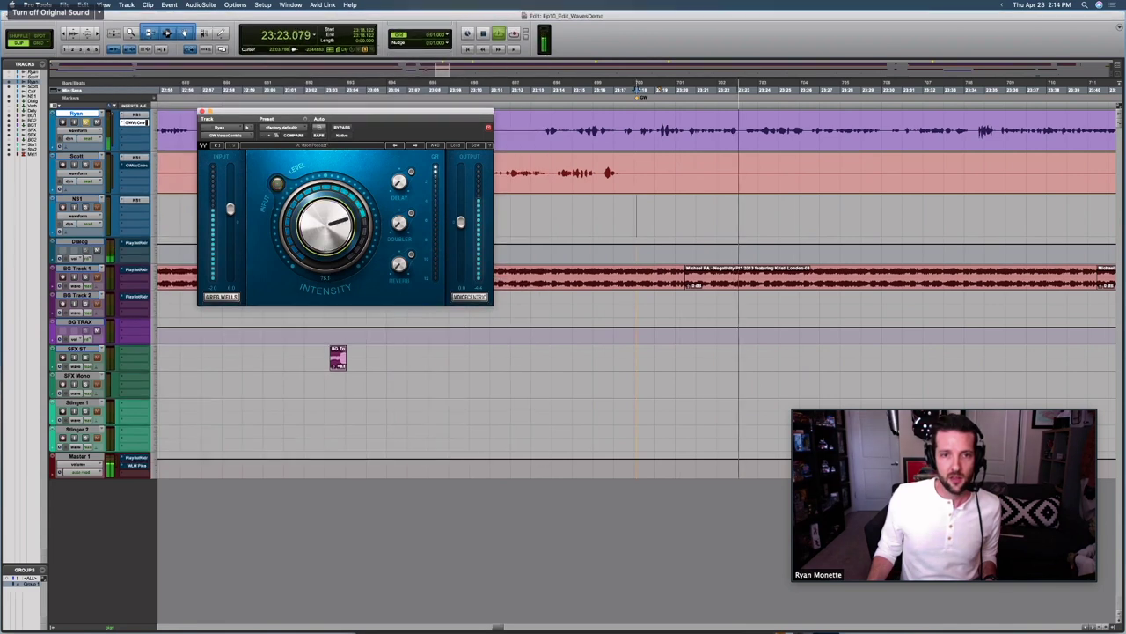
{"action": "key", "text": "space"}
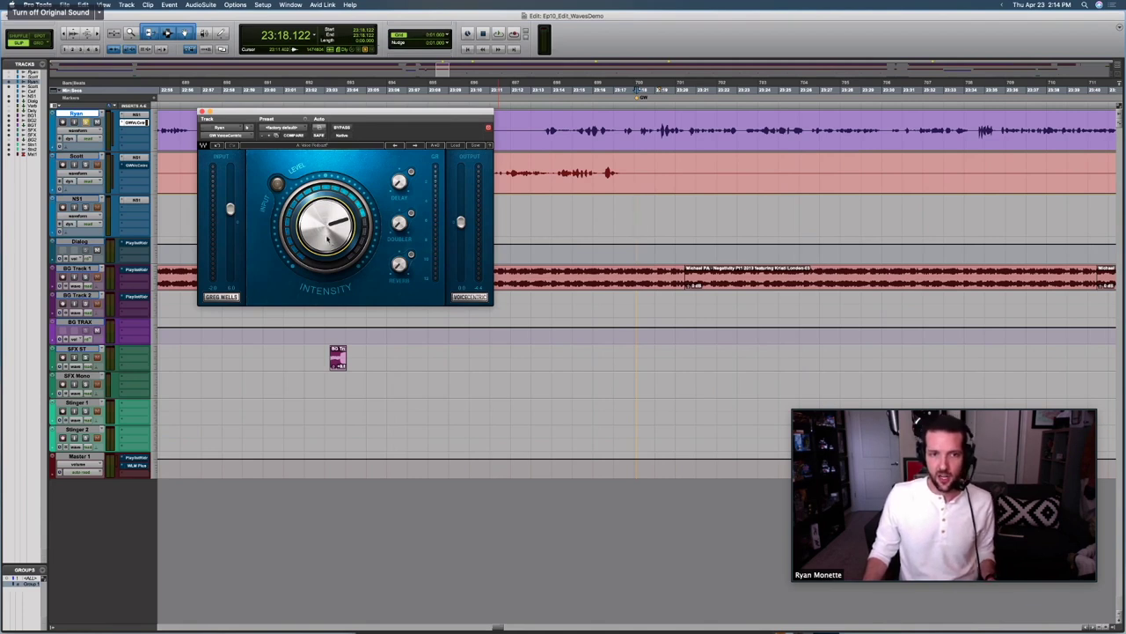
{"action": "key", "text": "space"}
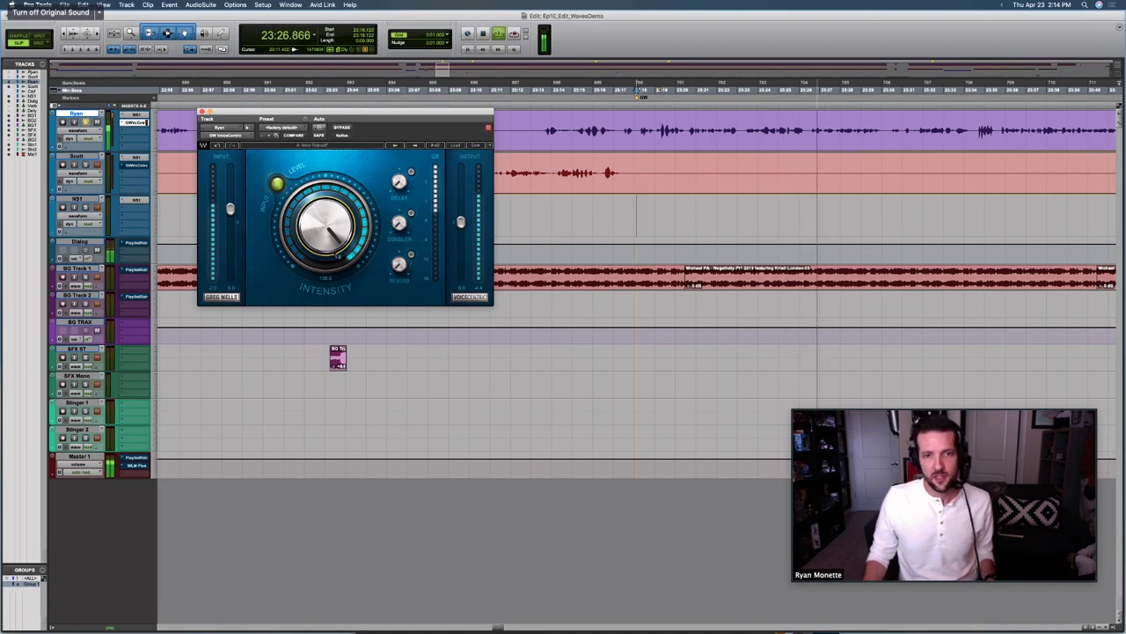
{"action": "key", "text": "space"}
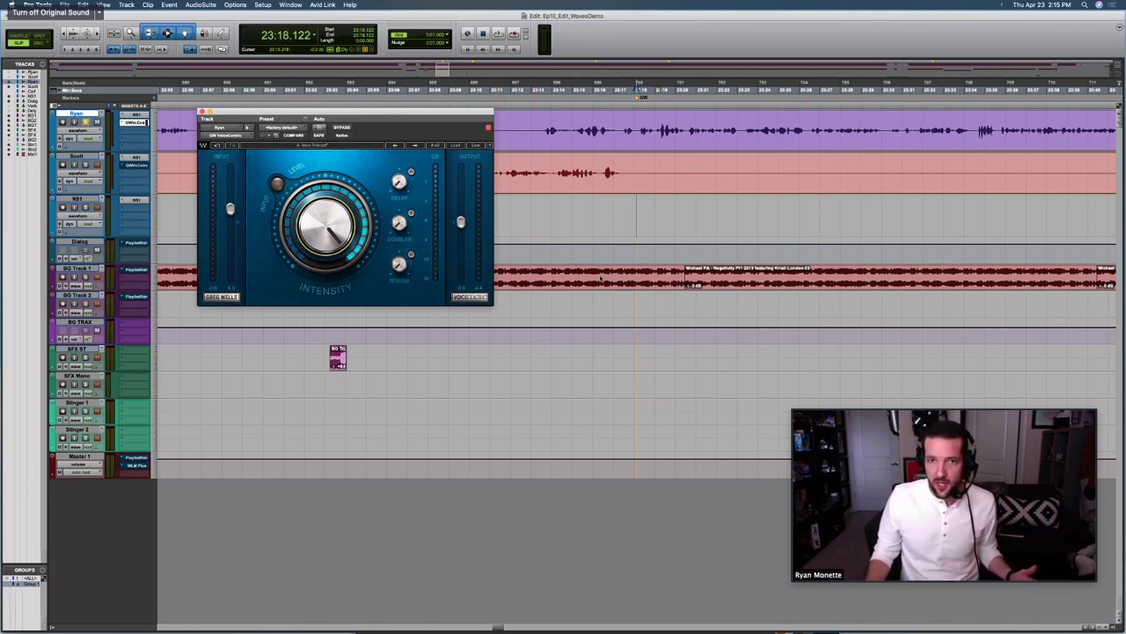
Step: Select the louder and quieter passages of the top voice clip in turn to compare their waveform levels
{"action": "left_click_drag", "start_coordinate": [993, 132], "coordinate": [968, 132]}
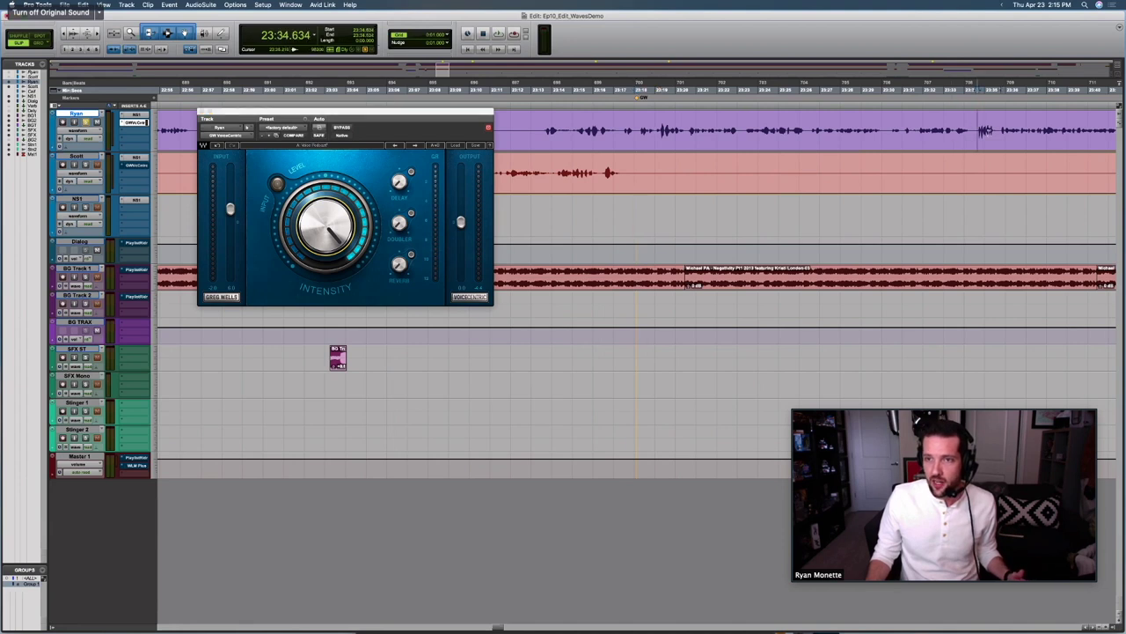
{"action": "left_click", "coordinate": [1008, 127], "text": "shift"}
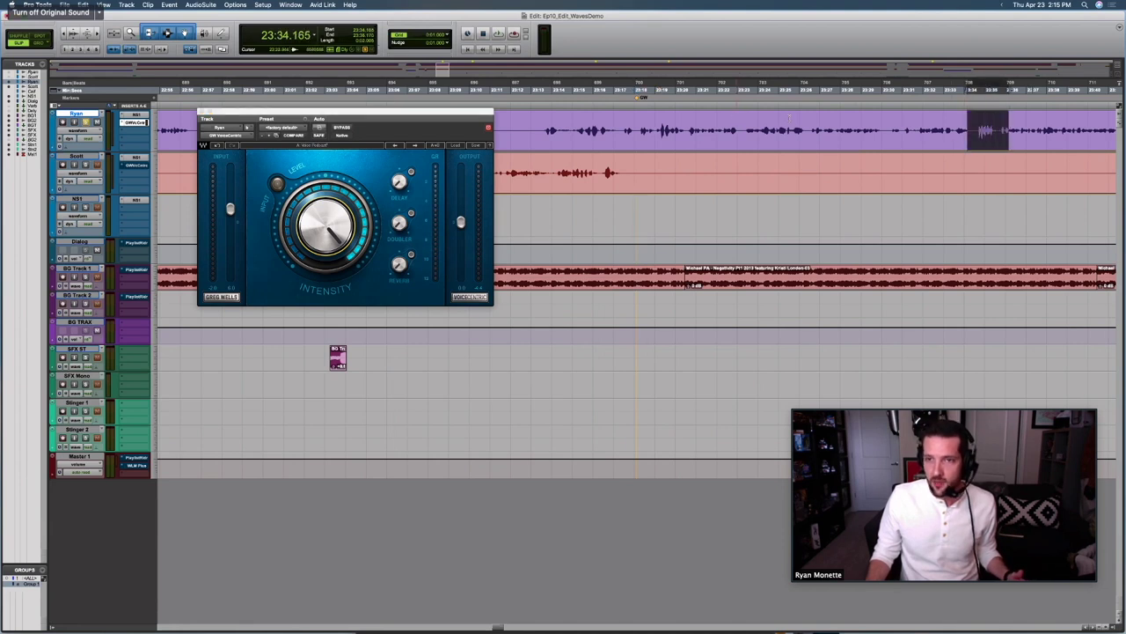
{"action": "left_click_drag", "start_coordinate": [737, 123], "coordinate": [907, 124]}
{"action": "left_click", "coordinate": [934, 119]}
{"action": "left_click", "coordinate": [948, 117]}
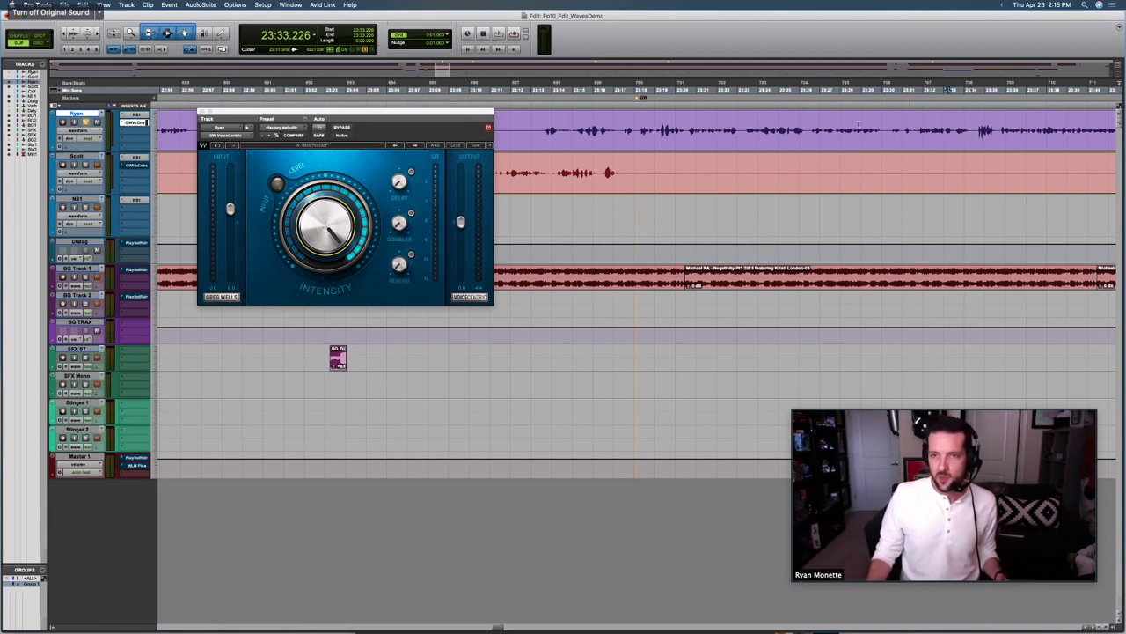
{"action": "left_click_drag", "start_coordinate": [911, 128], "coordinate": [850, 128]}
{"action": "left_click_drag", "start_coordinate": [1009, 130], "coordinate": [1063, 131]}
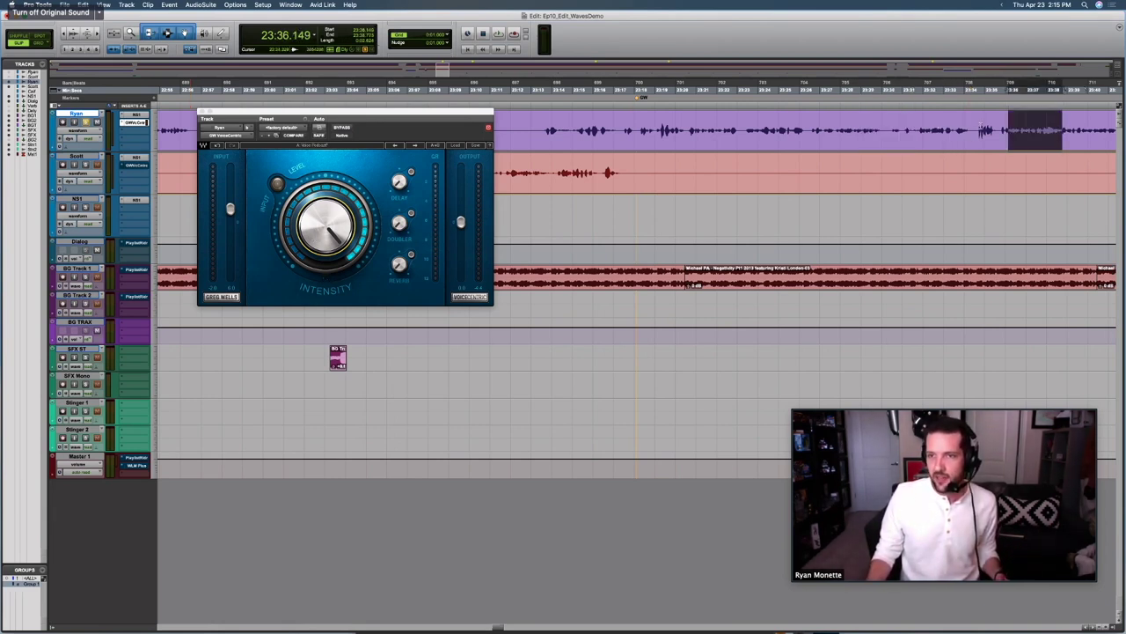
{"action": "left_click_drag", "start_coordinate": [969, 130], "coordinate": [998, 131]}
Step: Play the top voice track from about 23:30 through the loud passage with VoiceCentric active
{"action": "left_click", "coordinate": [885, 123]}
{"action": "key", "text": "space"}
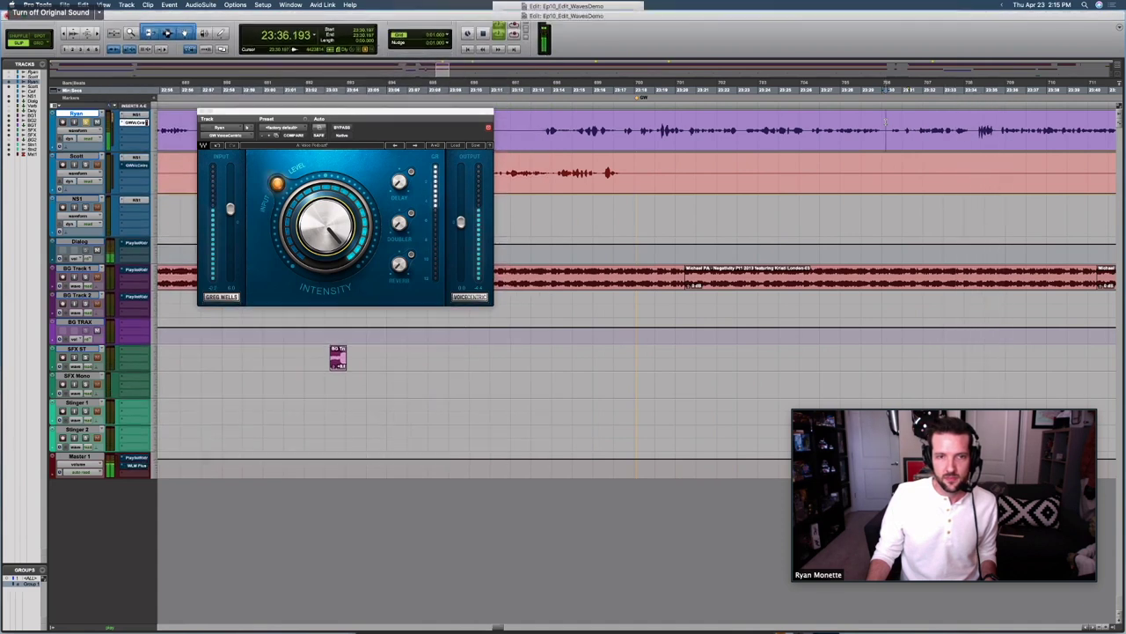
{"action": "key", "text": "space"}
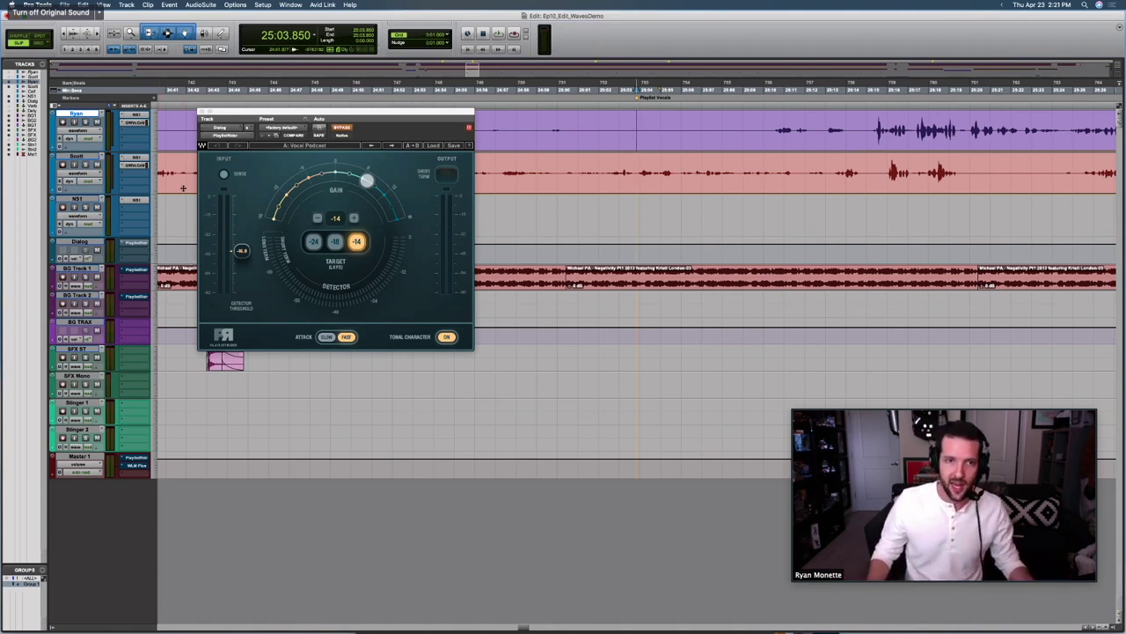
Step: Move the Playlist Rider window and compare the two voice clips by marking the quiet and loud stretches between about 25:04 and 25:21
{"action": "left_click_drag", "start_coordinate": [358, 129], "coordinate": [411, 130]}
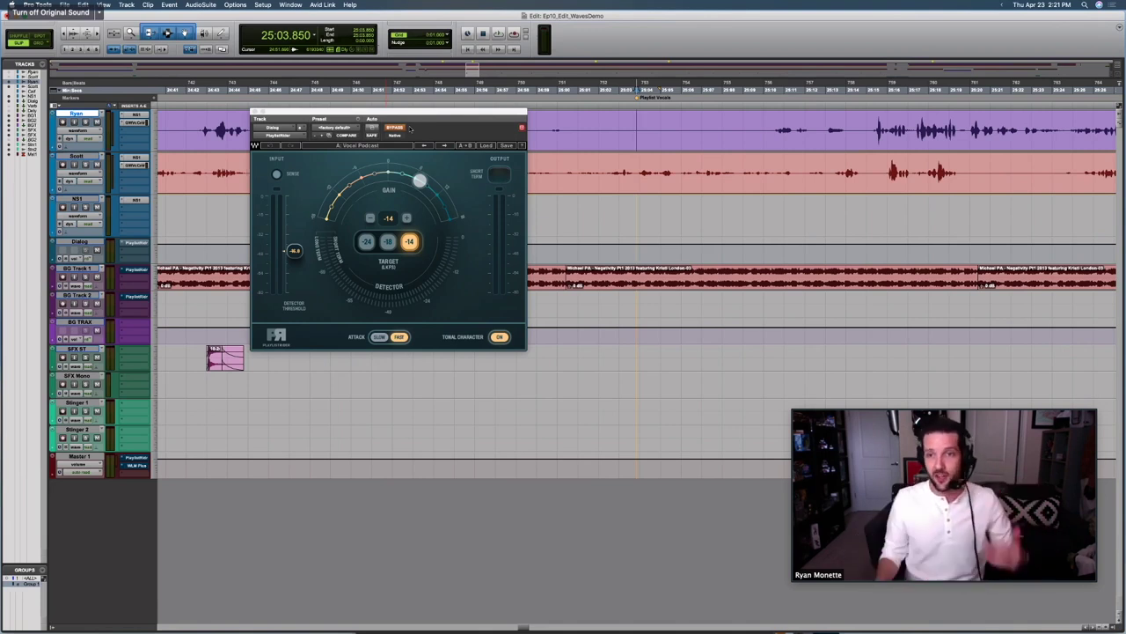
{"action": "left_click_drag", "start_coordinate": [632, 198], "coordinate": [759, 200]}
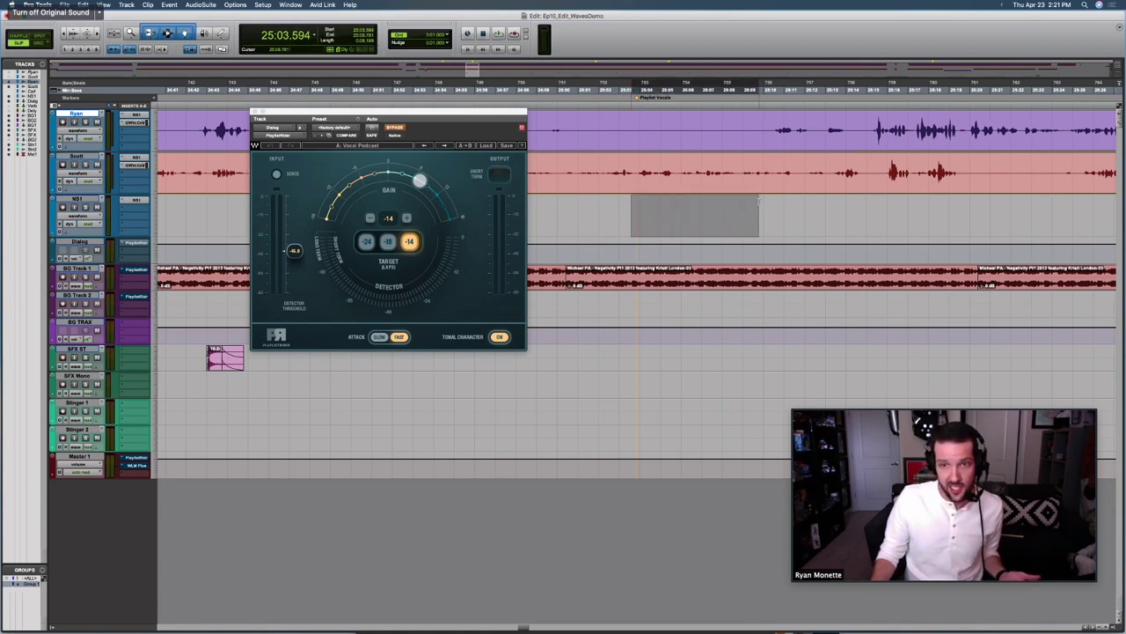
{"action": "left_click_drag", "start_coordinate": [844, 210], "coordinate": [999, 213]}
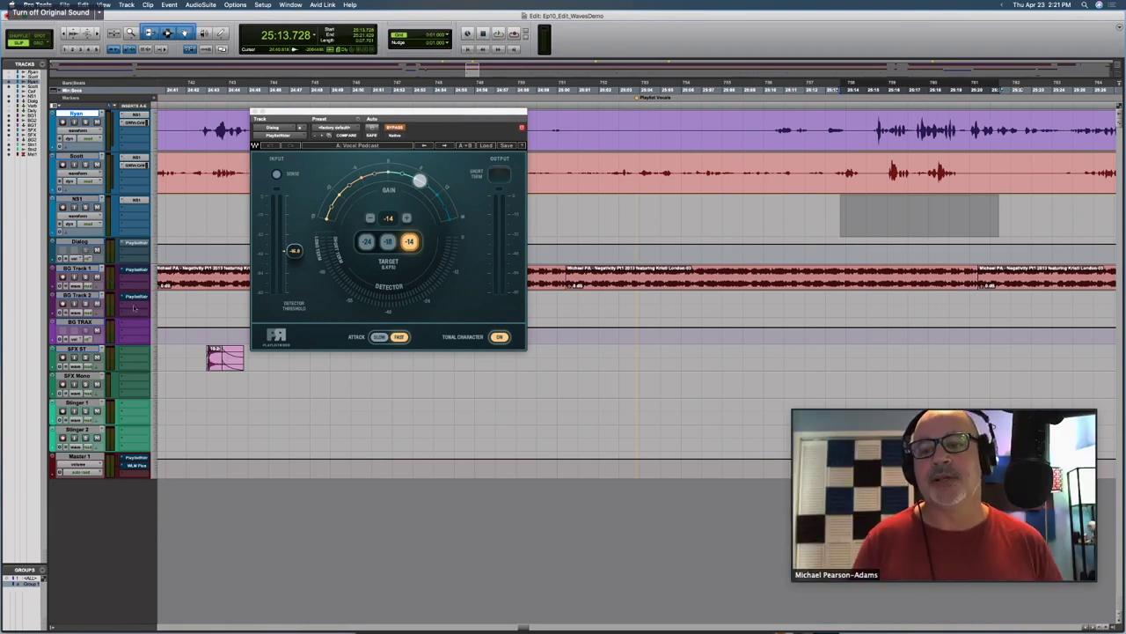
{"action": "left_click", "coordinate": [659, 219]}
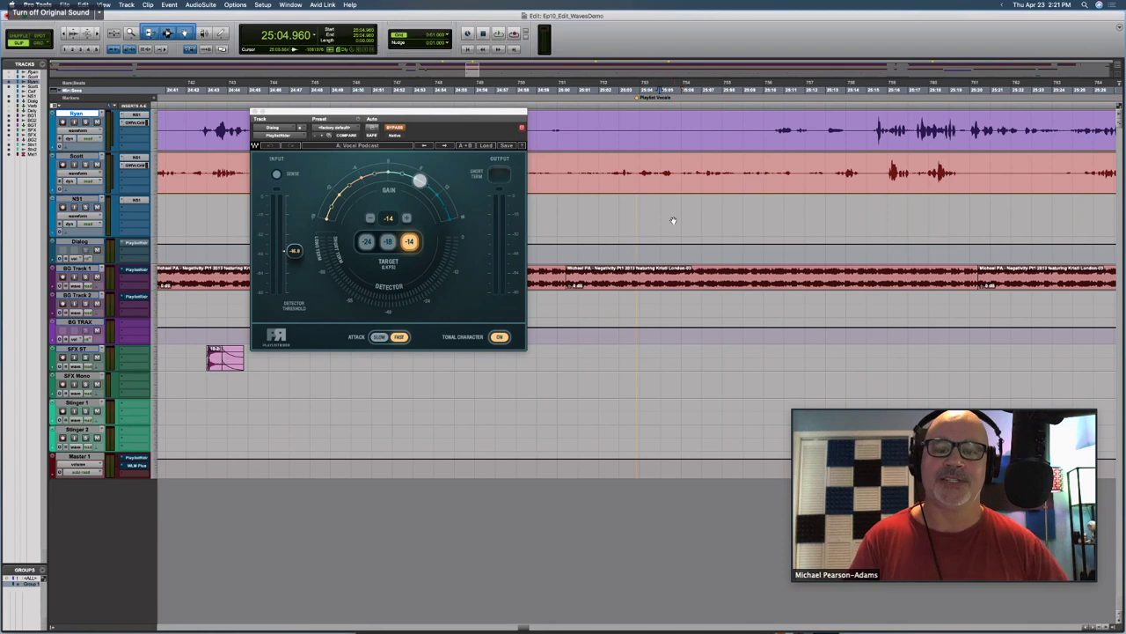
{"action": "left_click", "coordinate": [638, 219]}
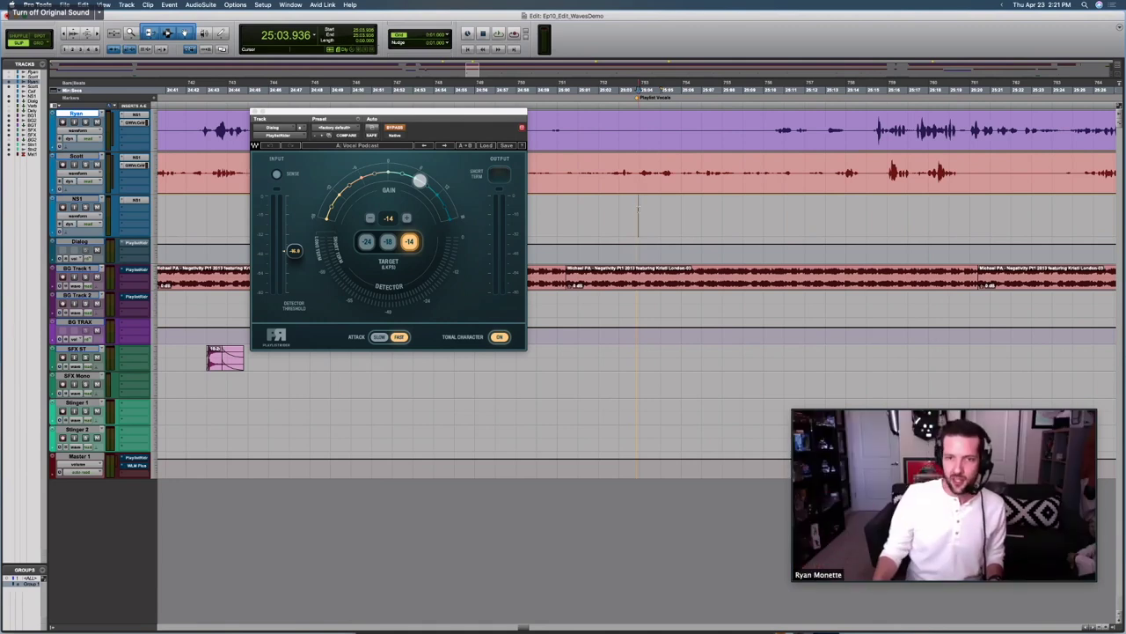
{"action": "left_click_drag", "start_coordinate": [638, 209], "coordinate": [994, 212]}
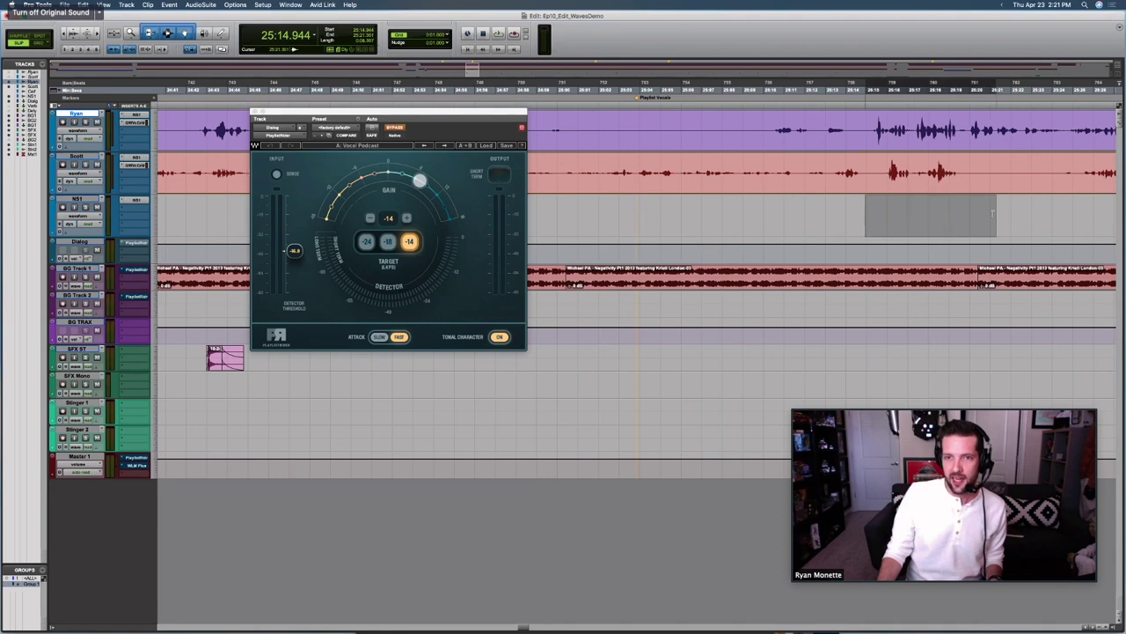
Step: Audition the dialog from about 25:04 with Playlist Rider bypassed, and close the plug-in window
{"action": "left_click", "coordinate": [640, 211]}
{"action": "key", "text": "space"}
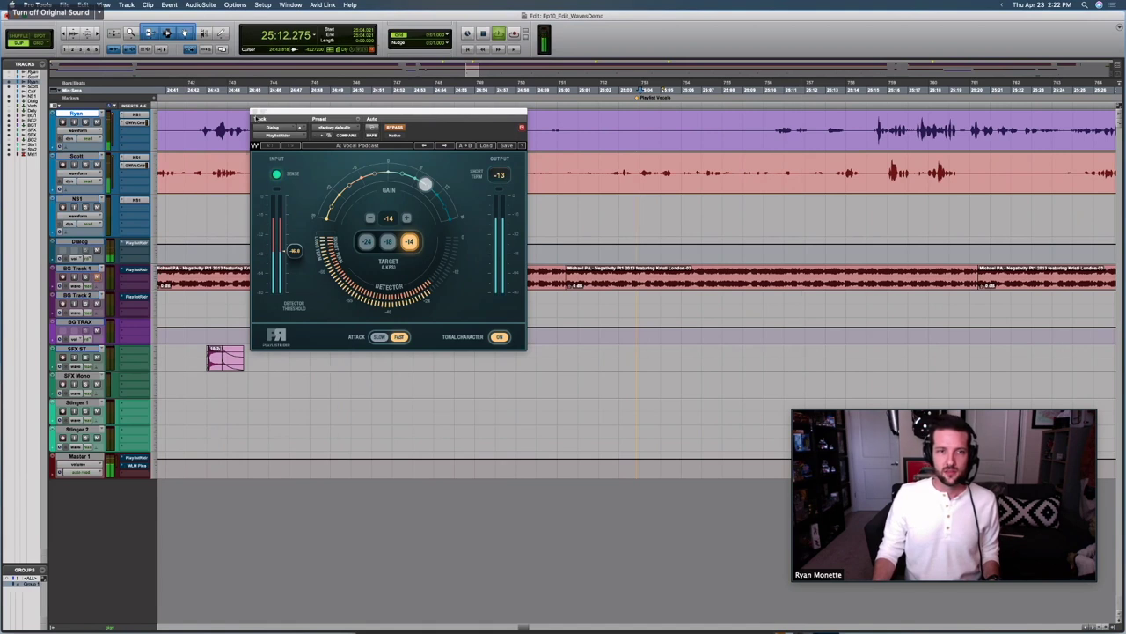
{"action": "left_click", "coordinate": [254, 112]}
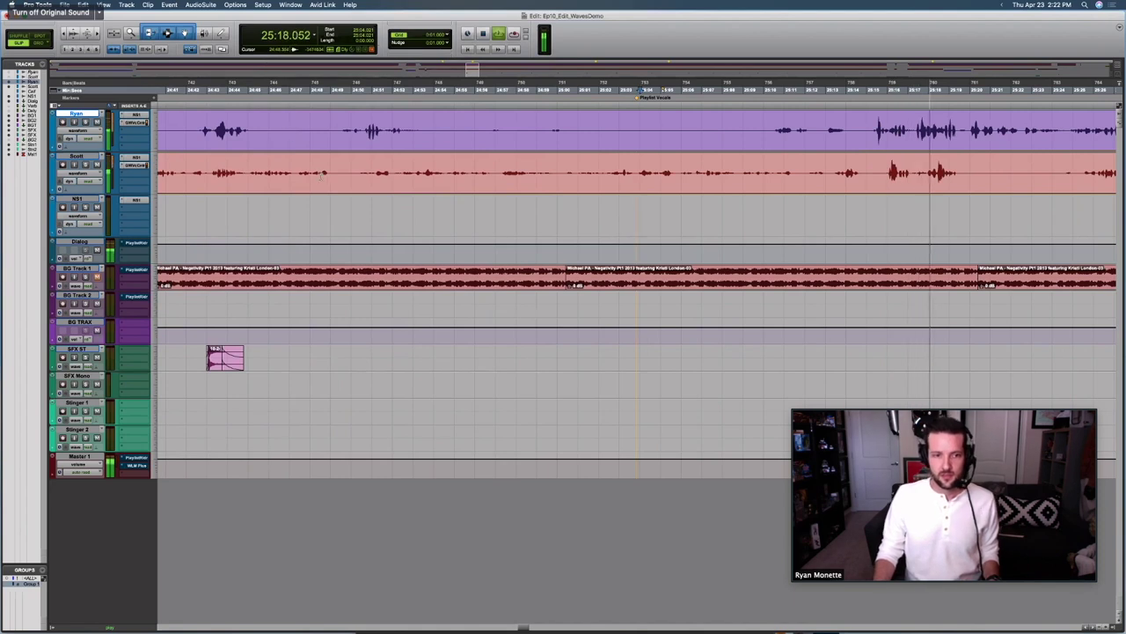
{"action": "key", "text": "space"}
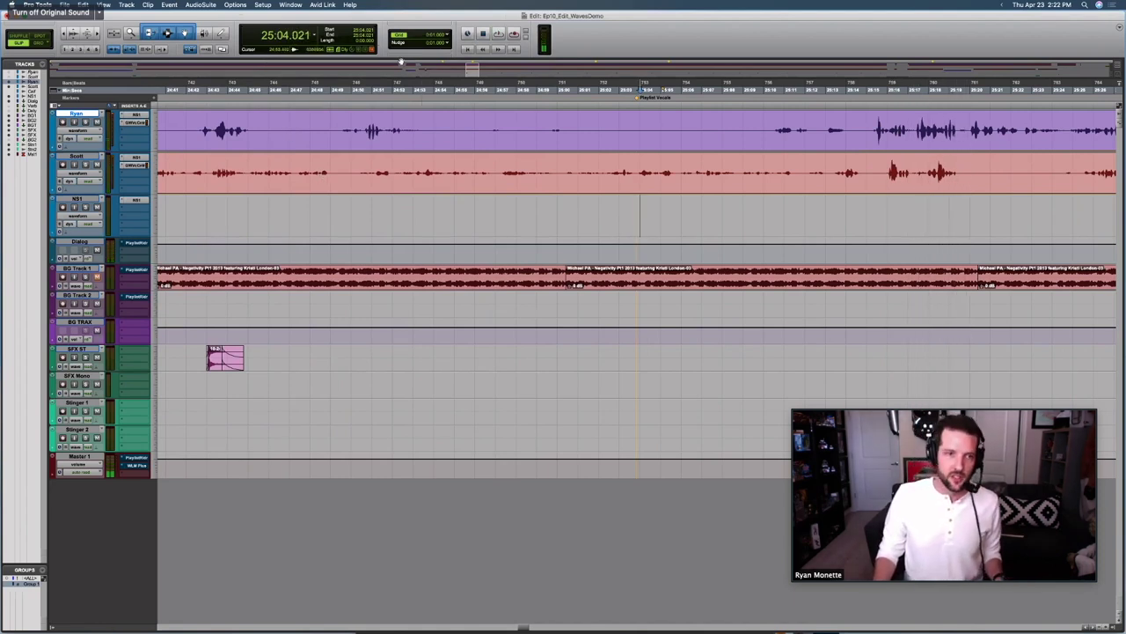
Step: Reopen the Dialog track's Playlist Rider, view its factory presets and audition the dialog with the plug-in out of bypass
{"action": "left_click", "coordinate": [135, 243]}
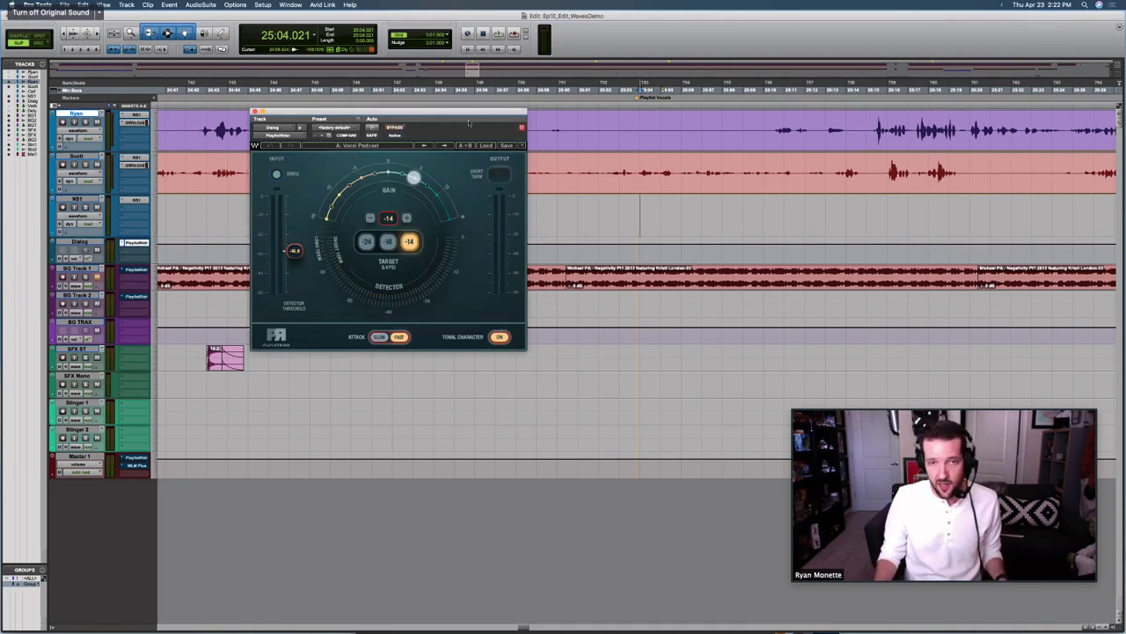
{"action": "left_click", "coordinate": [487, 145]}
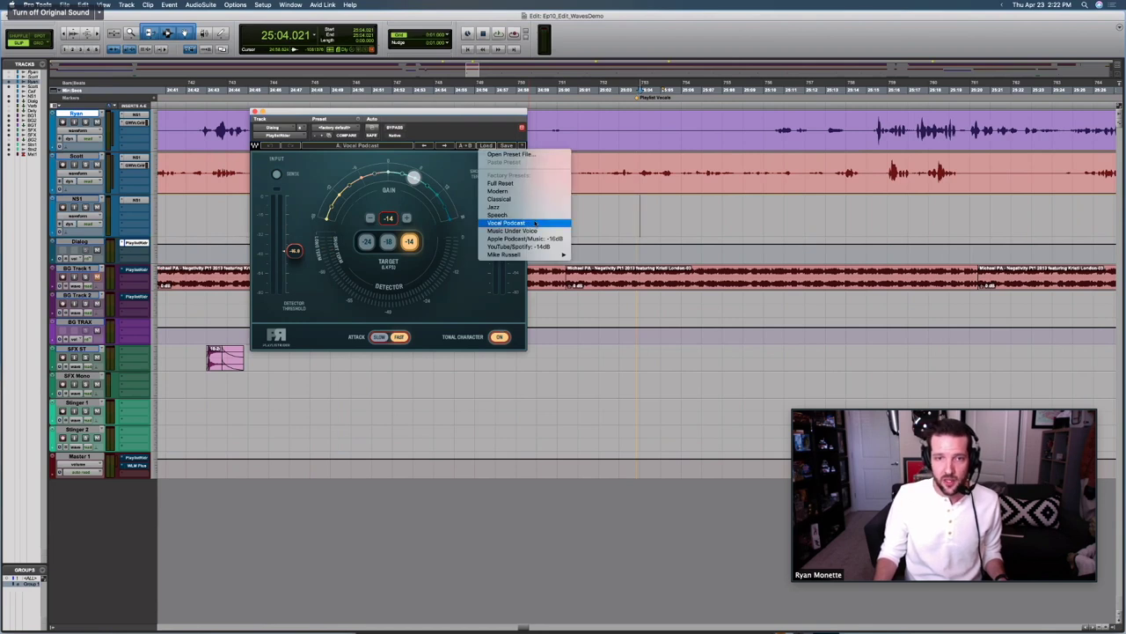
{"action": "left_click", "coordinate": [480, 134]}
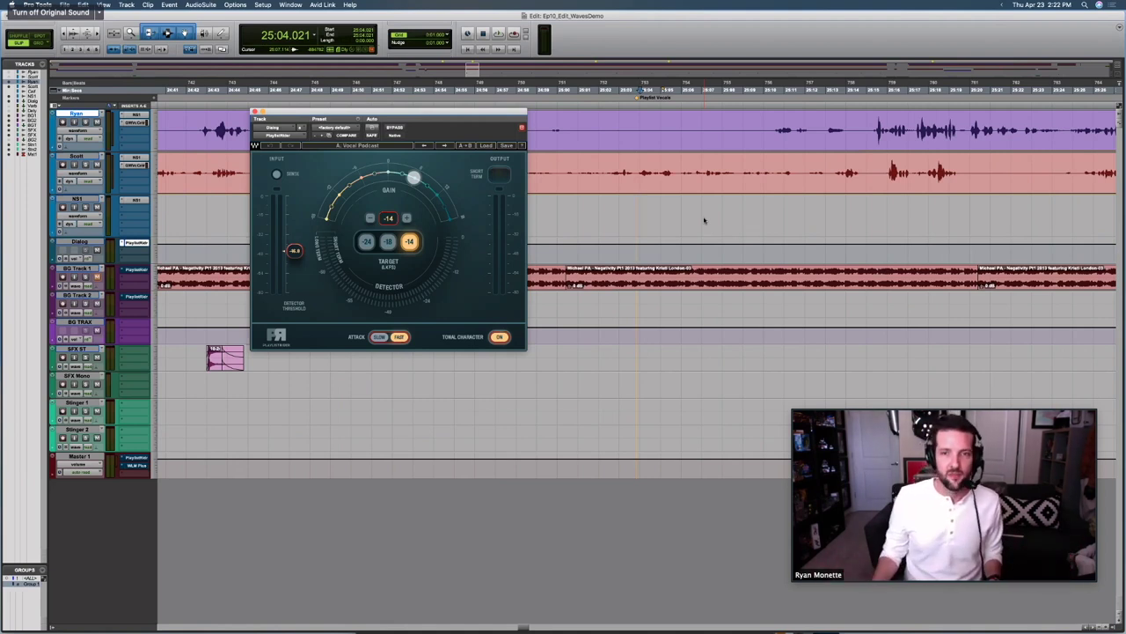
{"action": "key", "text": "space"}
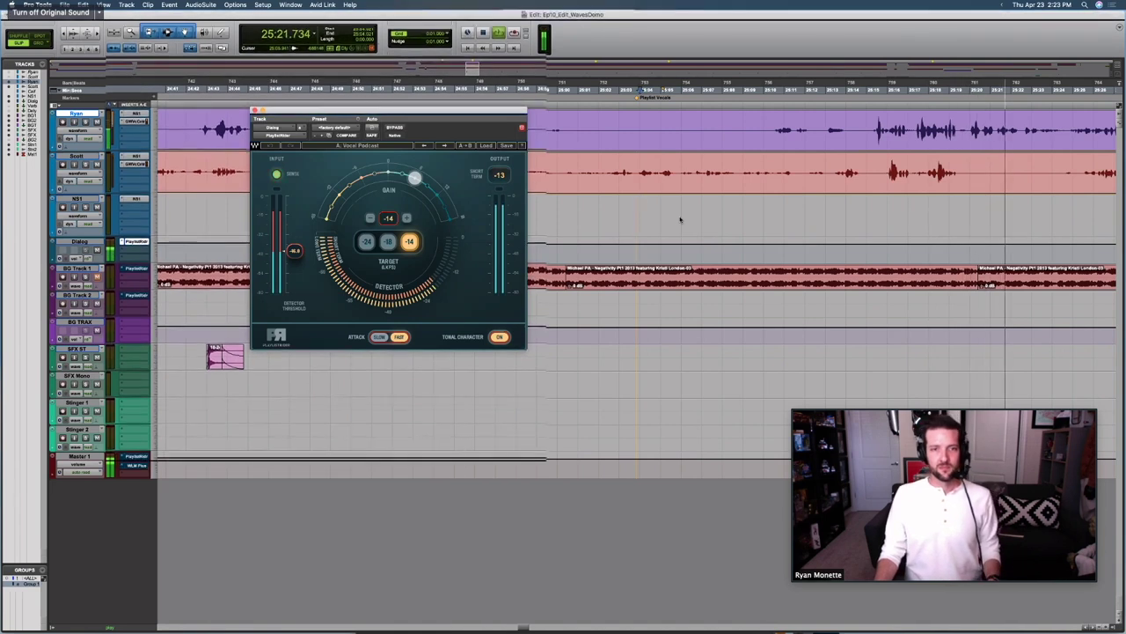
Step: View the factory presets of BG Track 1's Playlist Rider and audition the mix from about 52:21 with the plug-in bypassed
{"action": "key", "text": "space"}
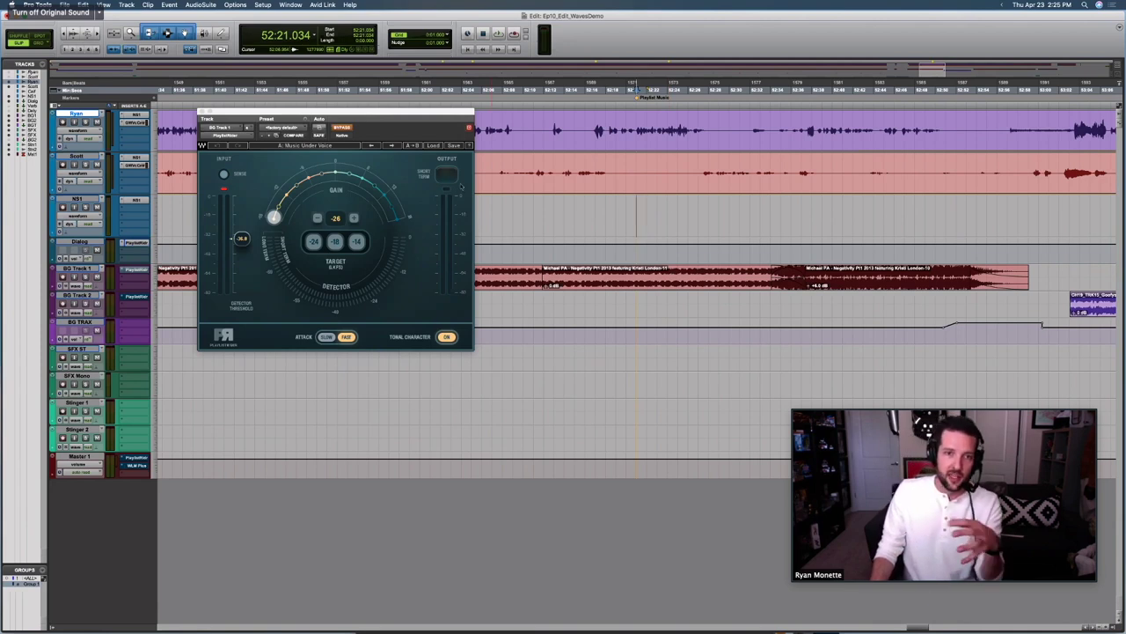
{"action": "left_click", "coordinate": [433, 145]}
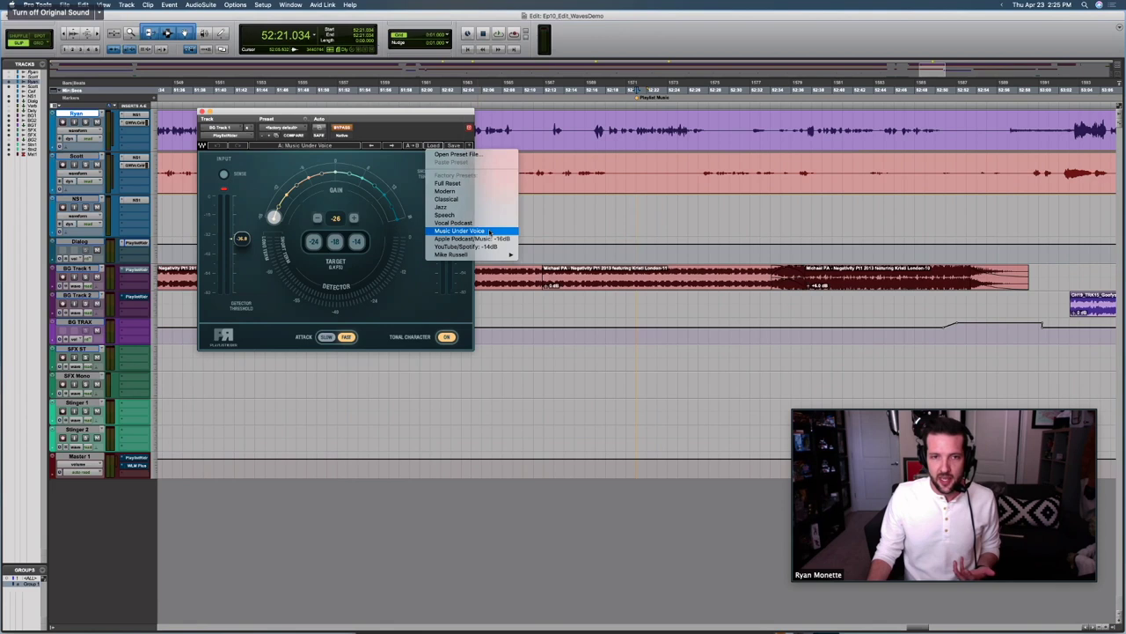
{"action": "left_click", "coordinate": [407, 130]}
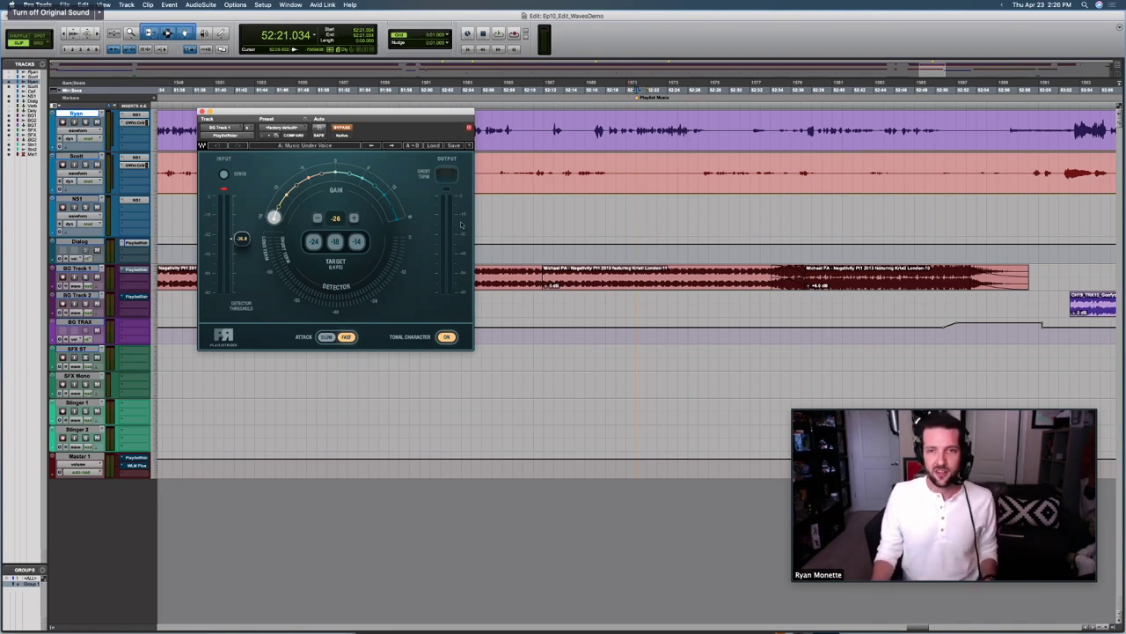
{"action": "key", "text": "space"}
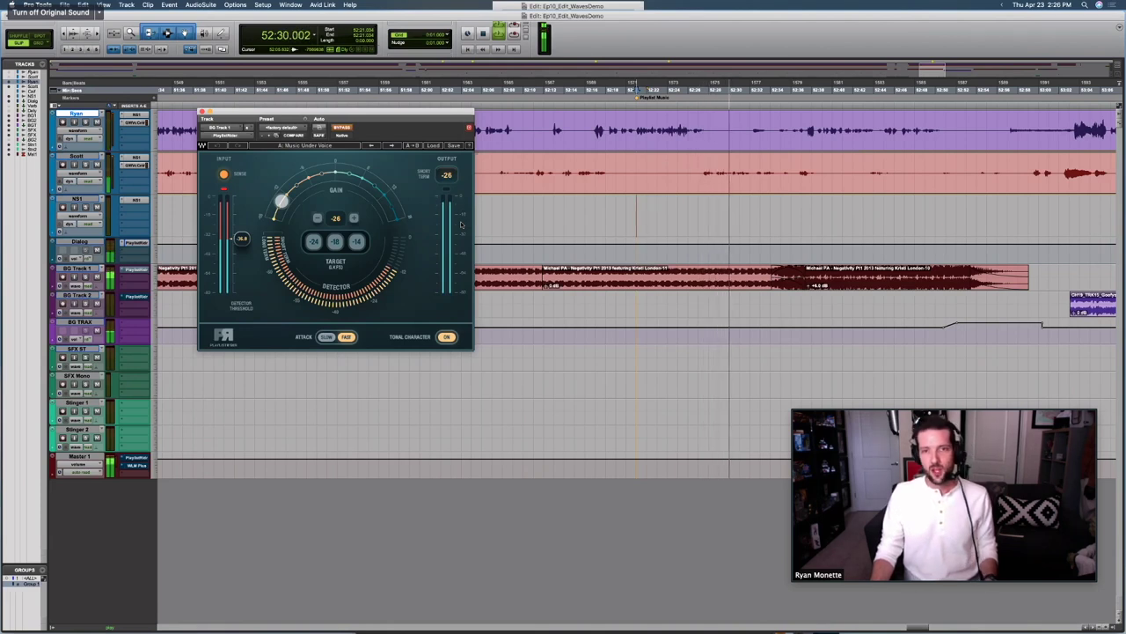
{"action": "key", "text": "space"}
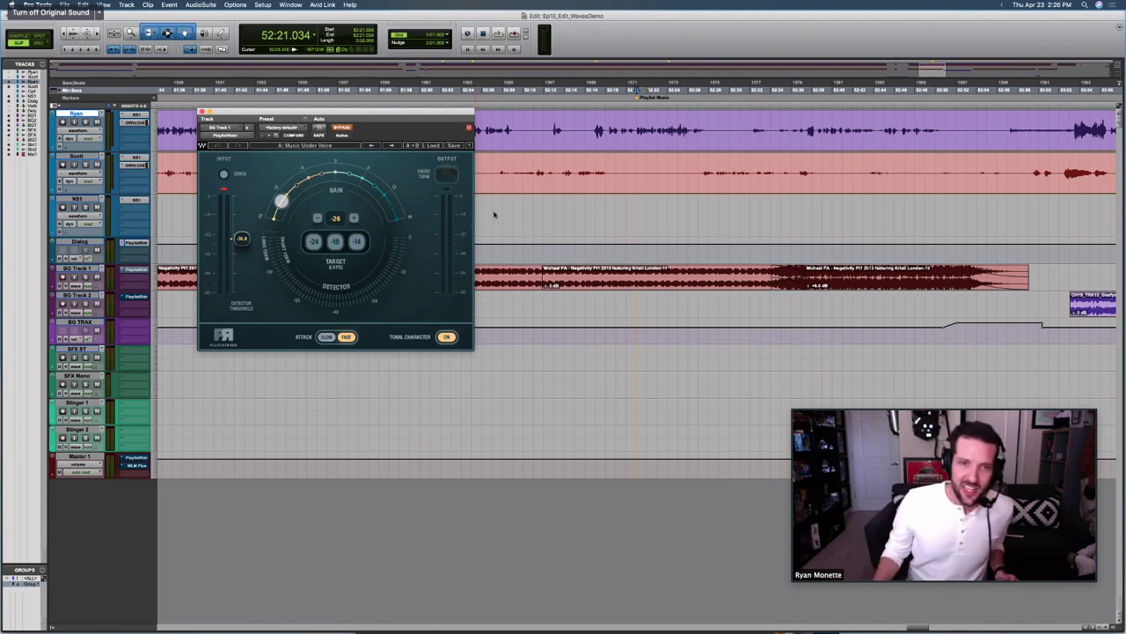
Step: Load the Music Under Voice preset on BG Track 1, take Playlist Rider out of bypass and audition the mix from about 52:21
{"action": "left_click", "coordinate": [430, 145]}
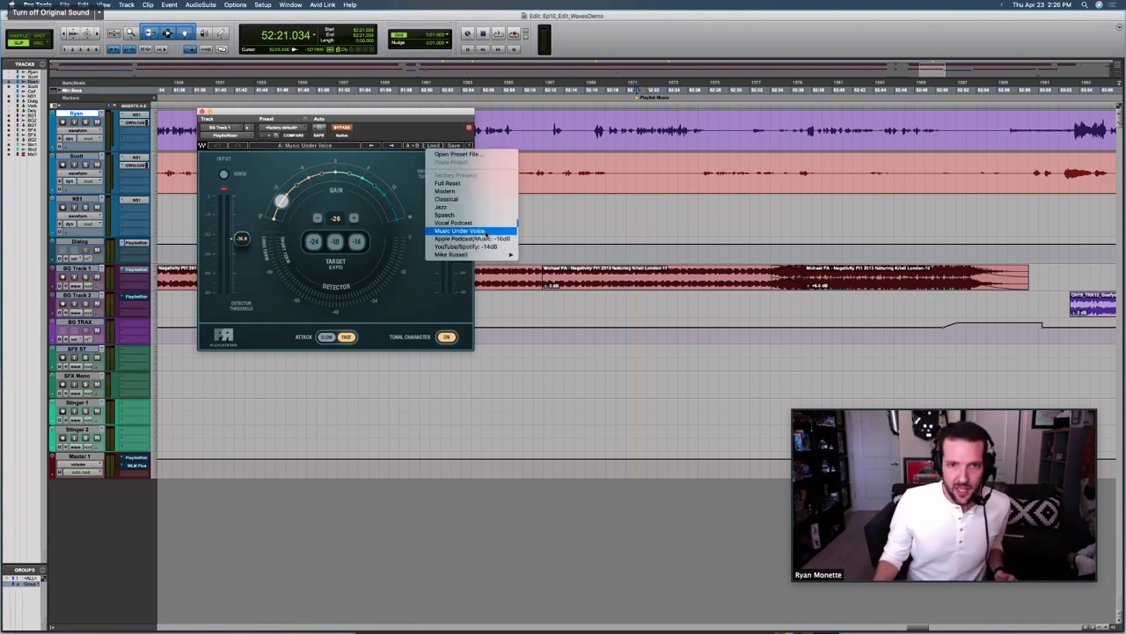
{"action": "left_click", "coordinate": [486, 233]}
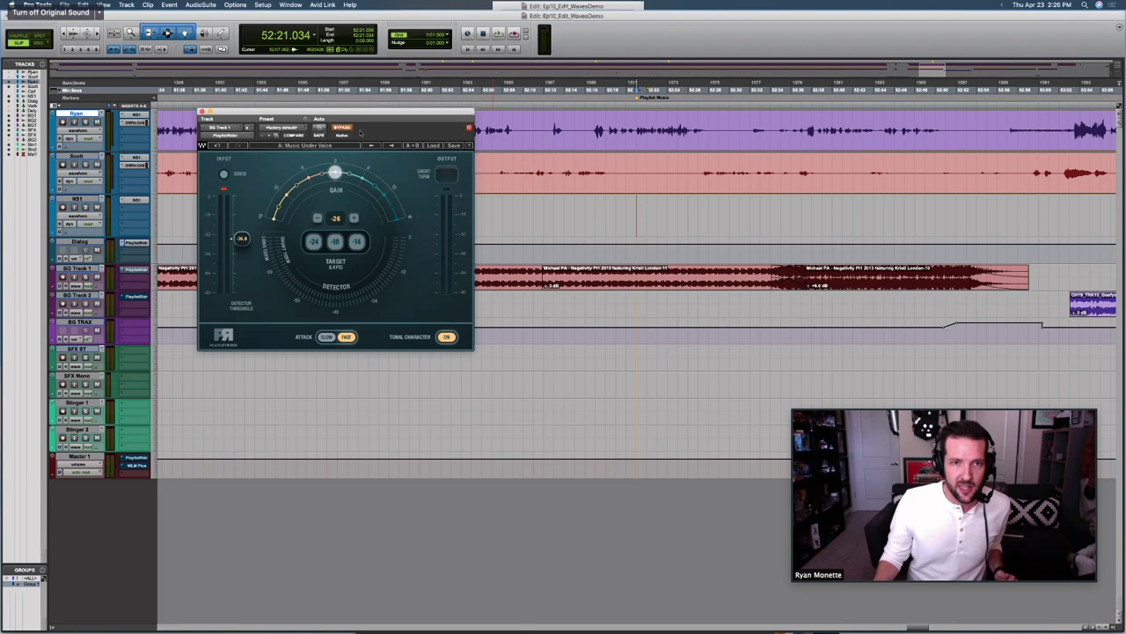
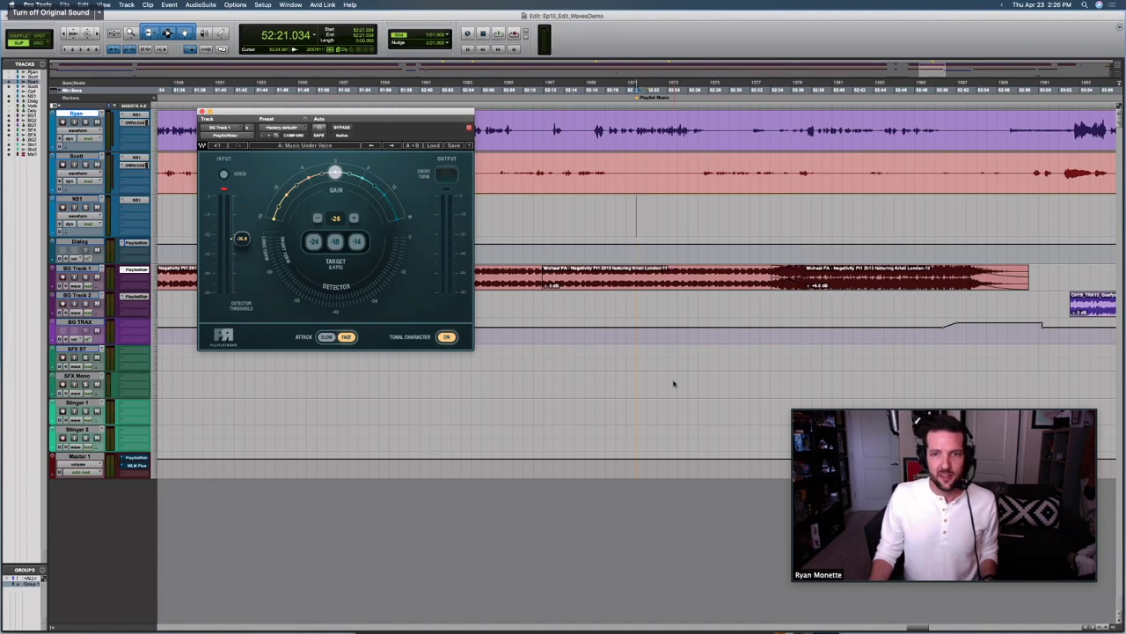
{"action": "key", "text": "space"}
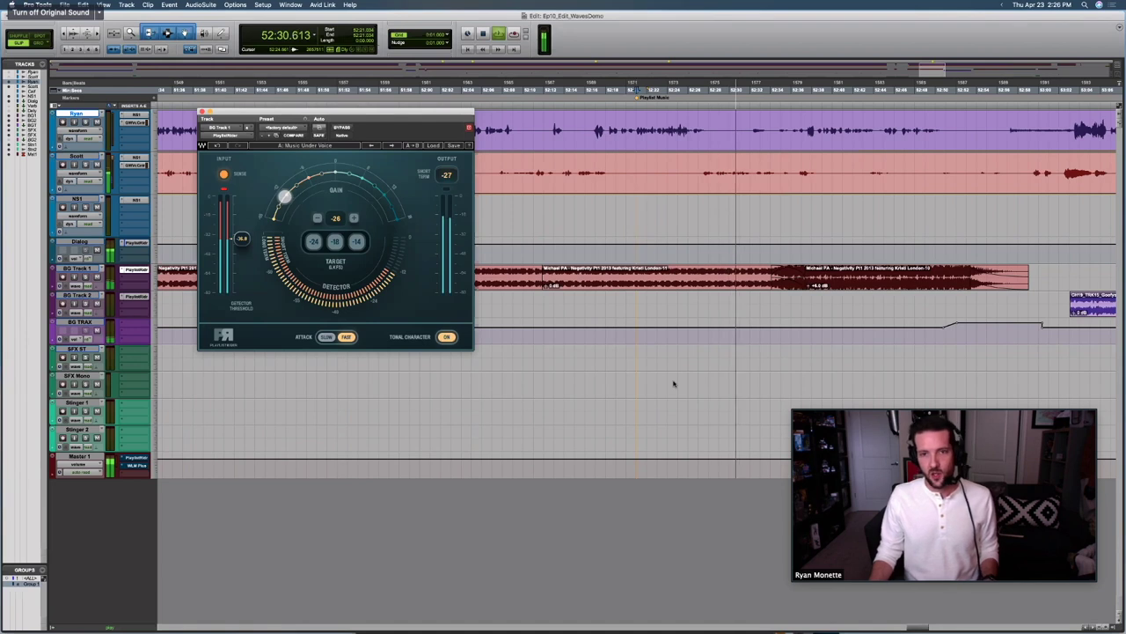
{"action": "key", "text": "space"}
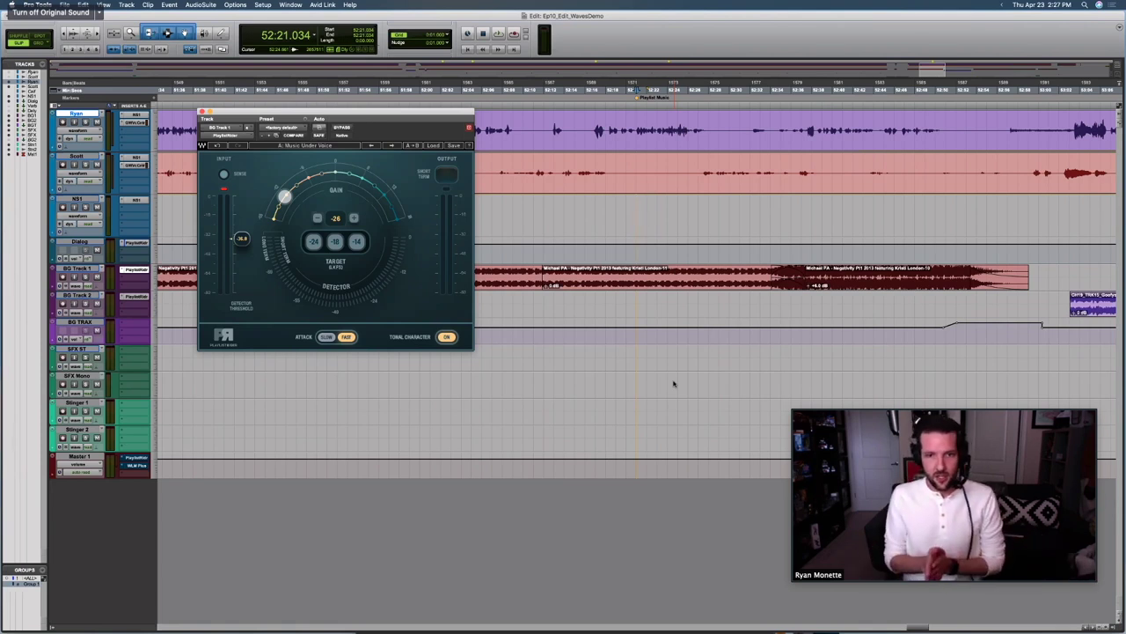
Step: Select the BG TRAX track, then mark the top voice track from about 52:45 and the BG TRAX volume rise from about 52:50
{"action": "scroll", "coordinate": [674, 382], "scroll_direction": "left", "scroll_amount": 5}
{"action": "scroll", "coordinate": [600, 355], "scroll_direction": "right", "scroll_amount": 8}
{"action": "left_click", "coordinate": [78, 294], "text": "shift"}
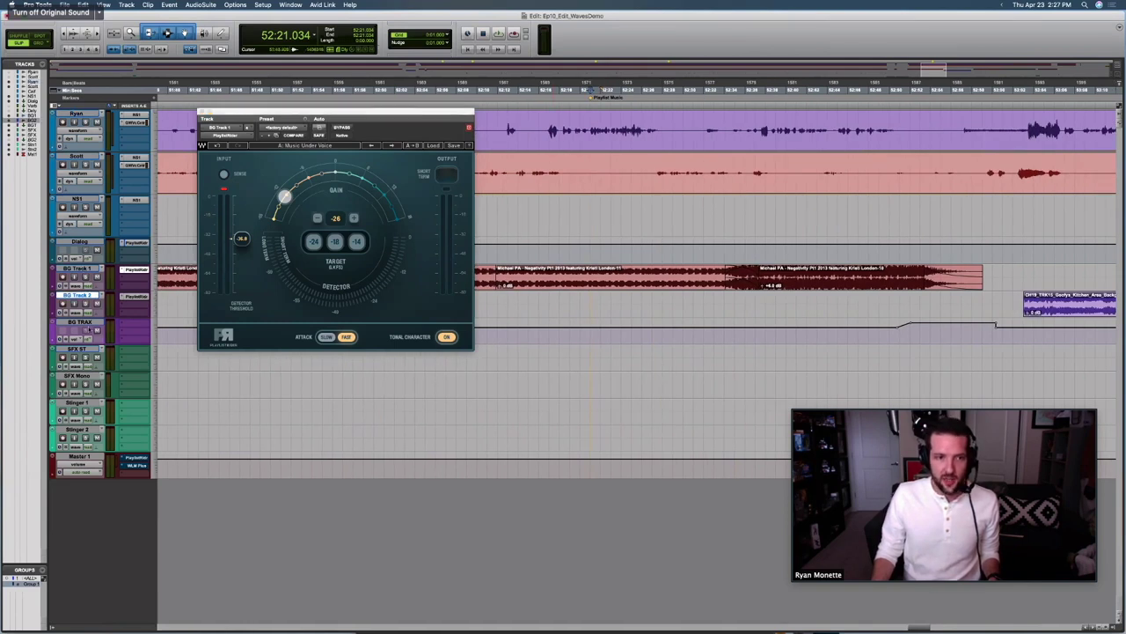
{"action": "left_click", "coordinate": [80, 321]}
{"action": "left_click", "coordinate": [546, 334]}
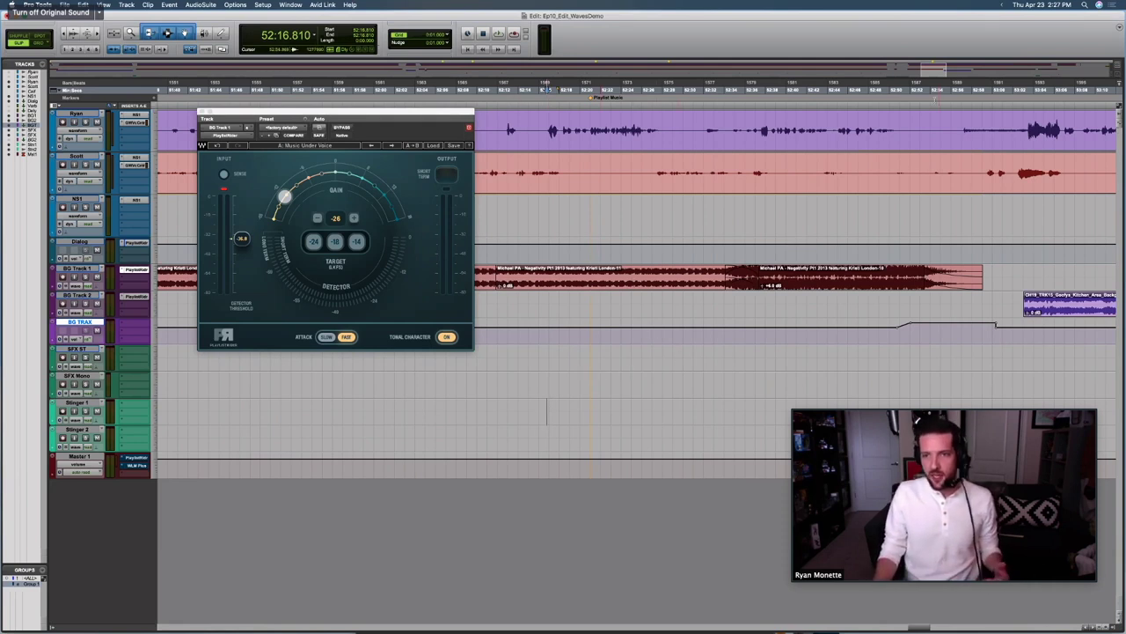
{"action": "left_click_drag", "start_coordinate": [846, 126], "coordinate": [899, 126]}
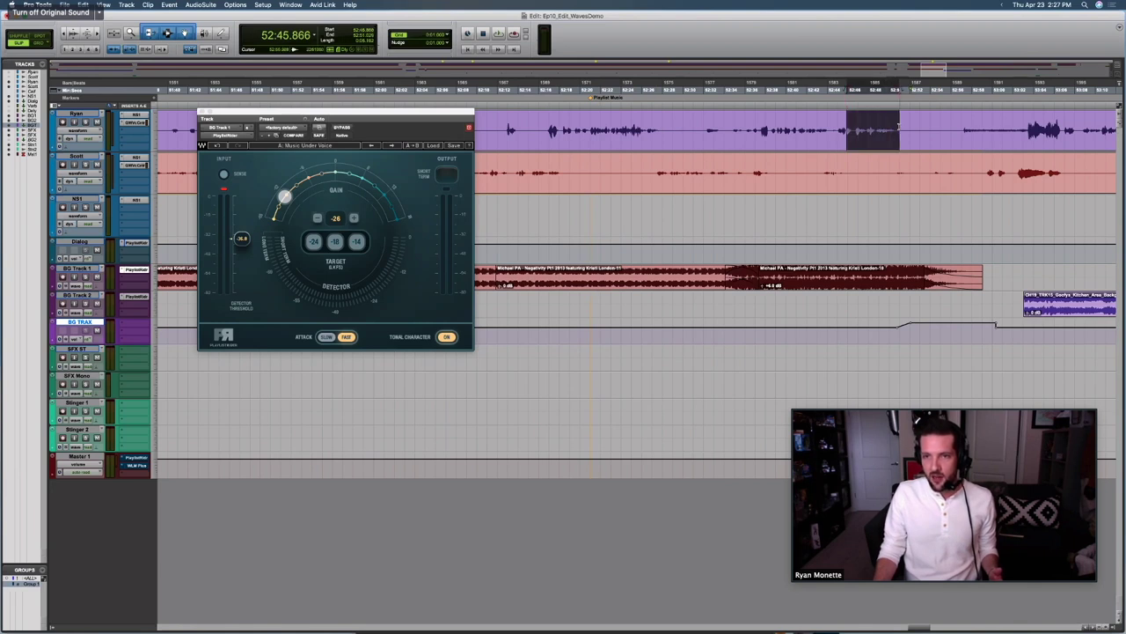
{"action": "left_click_drag", "start_coordinate": [889, 350], "coordinate": [921, 350]}
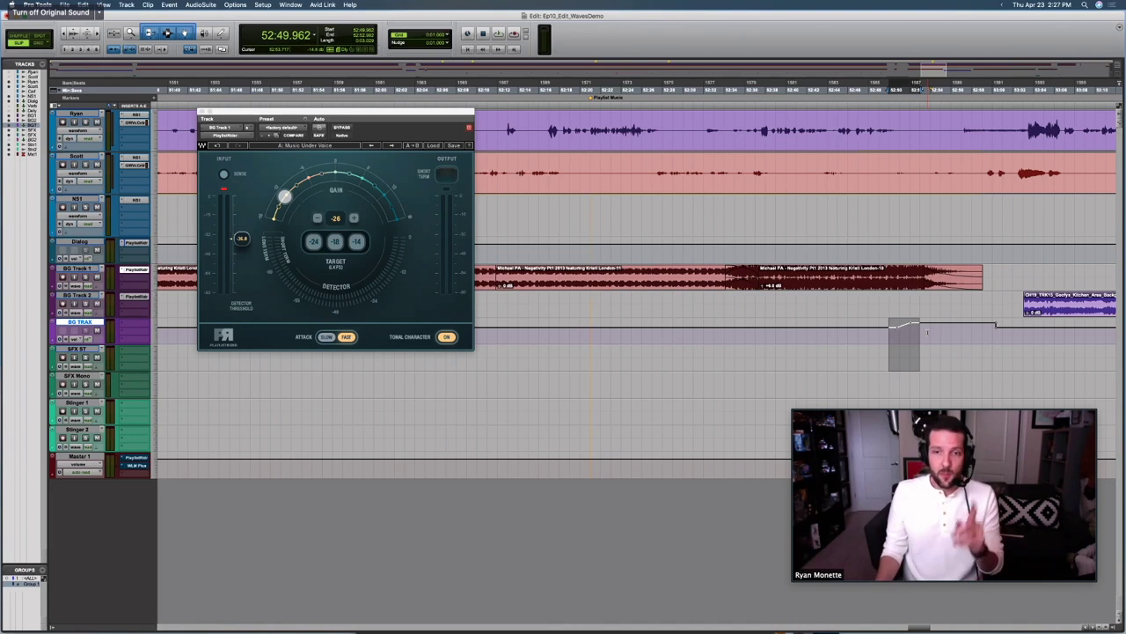
{"action": "left_click", "coordinate": [698, 319]}
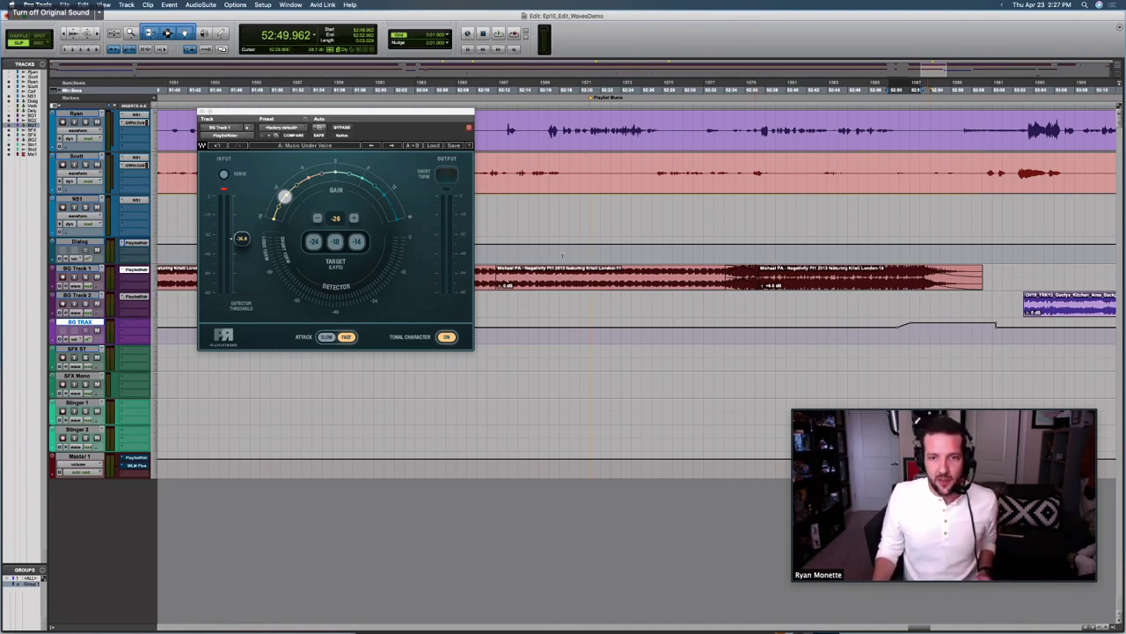
Step: Compare the two music sections by marking stretches on the Dialog track from about 52:14 and 52:34, and on BG TRAX from about 52:33
{"action": "left_click_drag", "start_coordinate": [525, 255], "coordinate": [685, 256]}
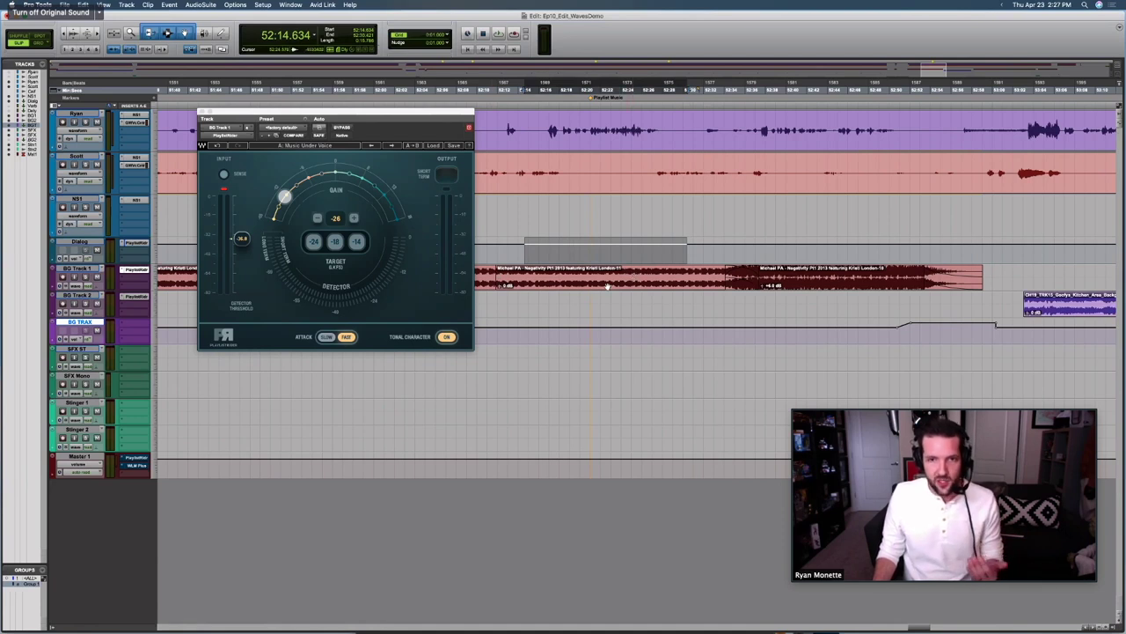
{"action": "left_click", "coordinate": [778, 349]}
{"action": "left_click_drag", "start_coordinate": [731, 255], "coordinate": [910, 256]}
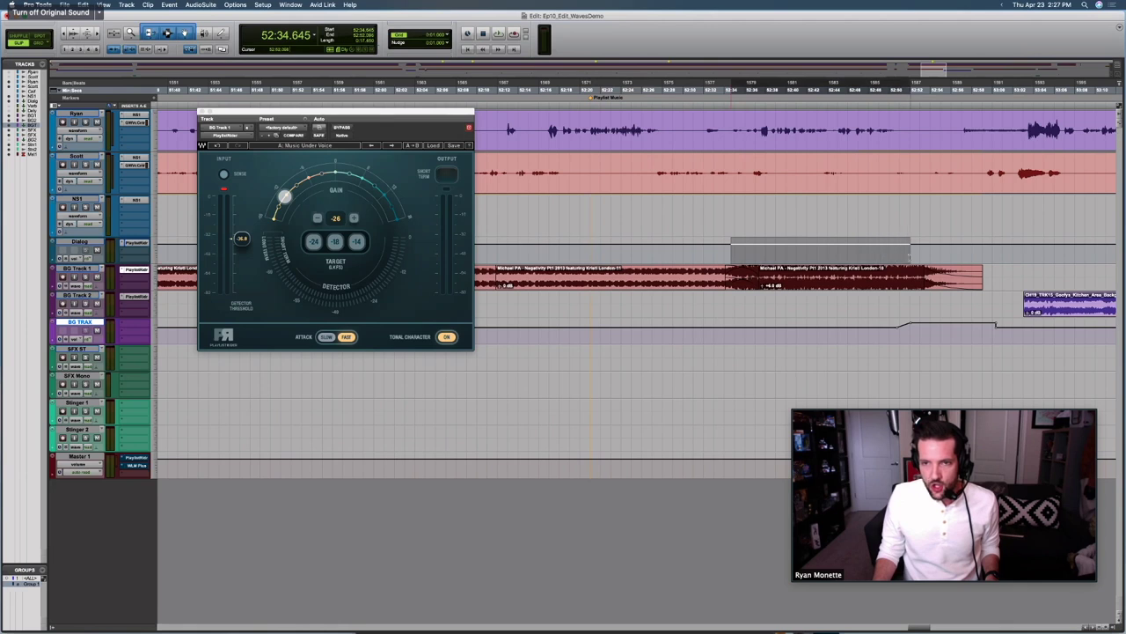
{"action": "left_click", "coordinate": [718, 330]}
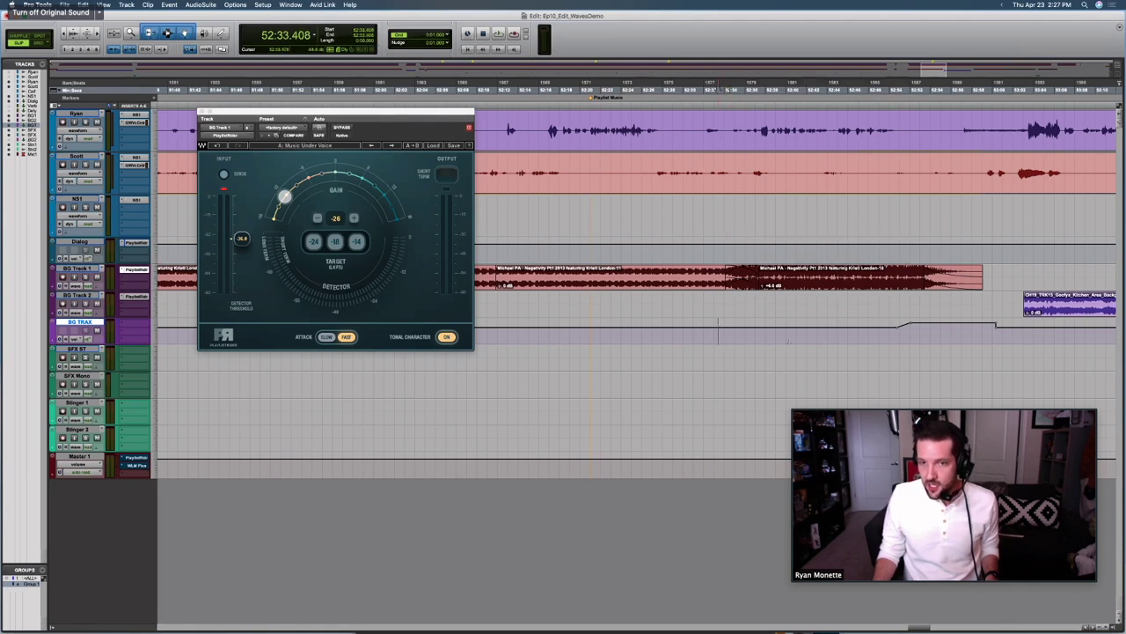
{"action": "left_click_drag", "start_coordinate": [788, 341], "coordinate": [827, 334]}
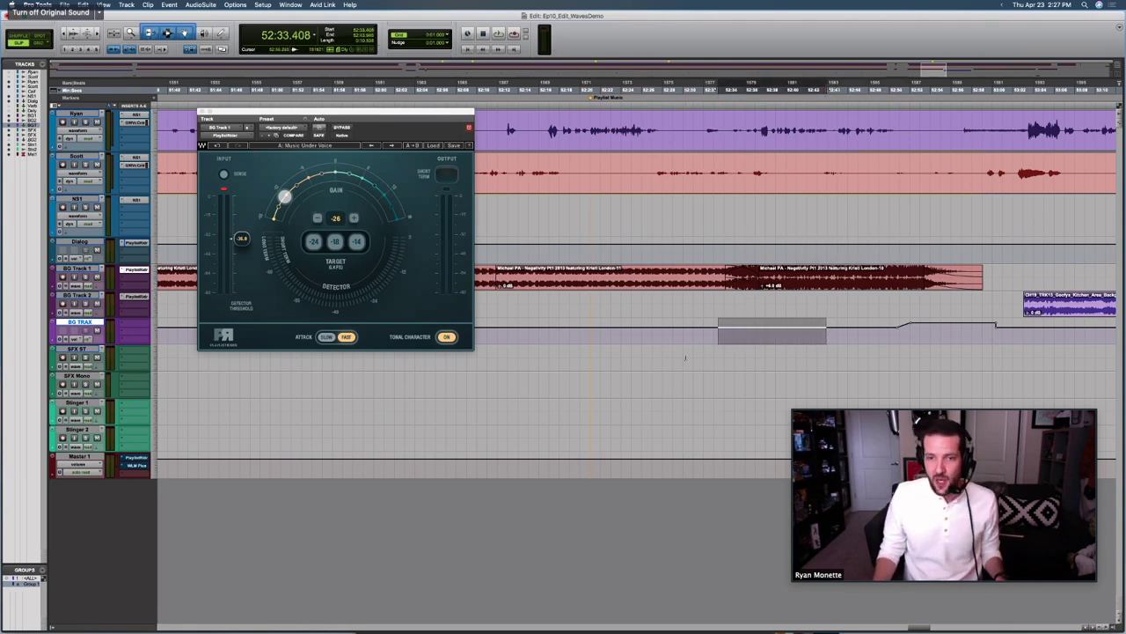
{"action": "left_click", "coordinate": [663, 334]}
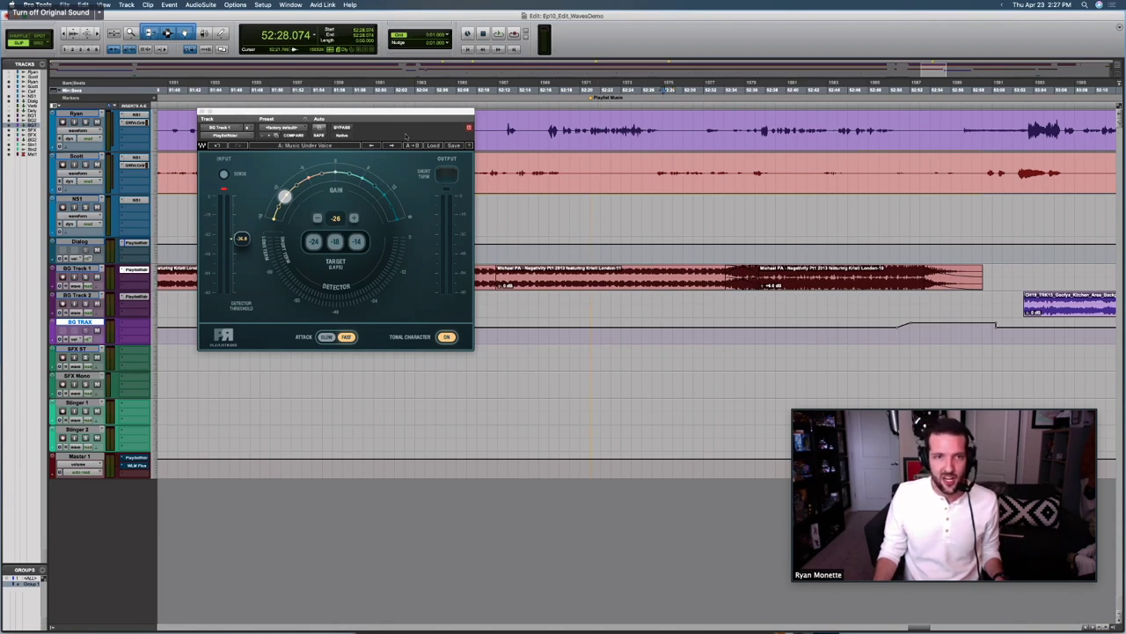
Step: Move the Playlist Rider window and audition the mix from about 52:22 through the louder music section with the plug-in active
{"action": "left_click_drag", "start_coordinate": [428, 115], "coordinate": [473, 117]}
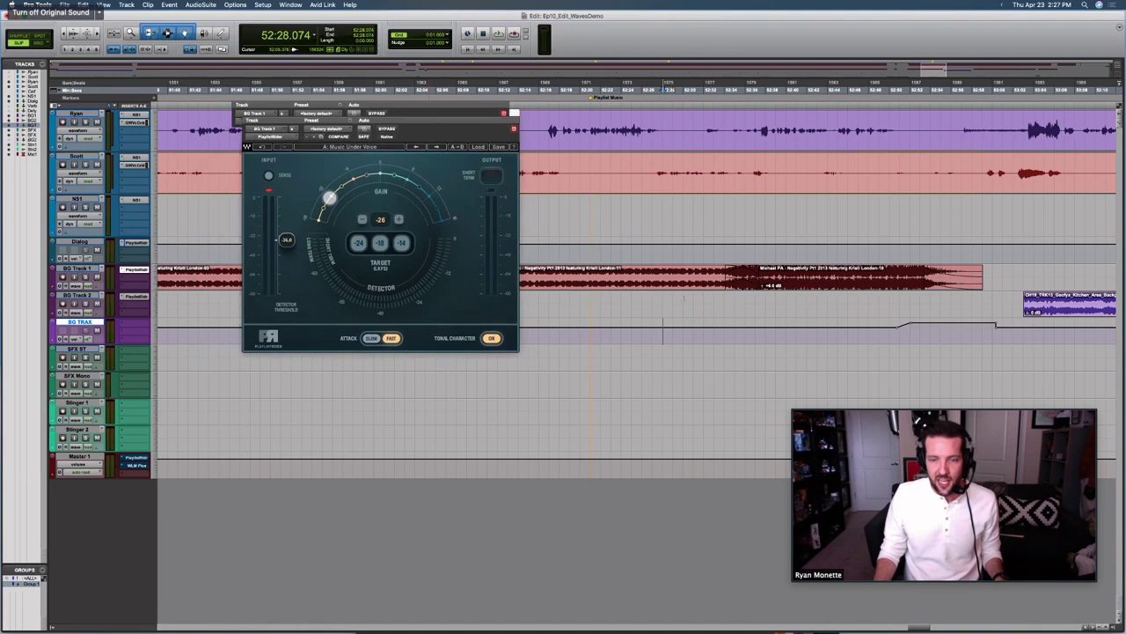
{"action": "left_click", "coordinate": [603, 338]}
{"action": "key", "text": "space"}
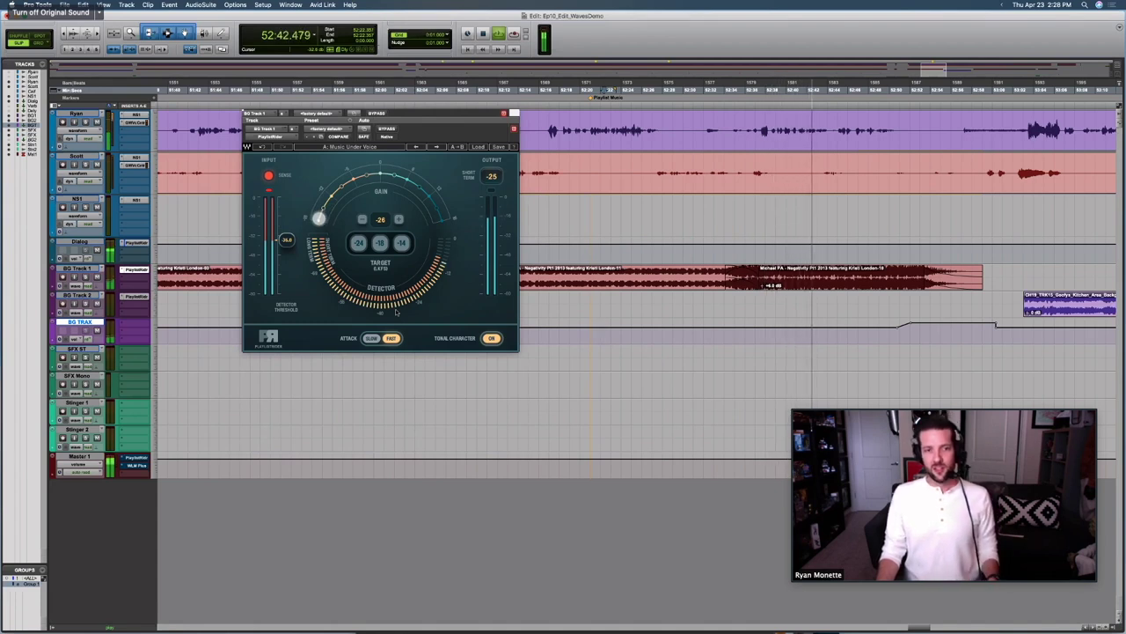
{"action": "key", "text": "space"}
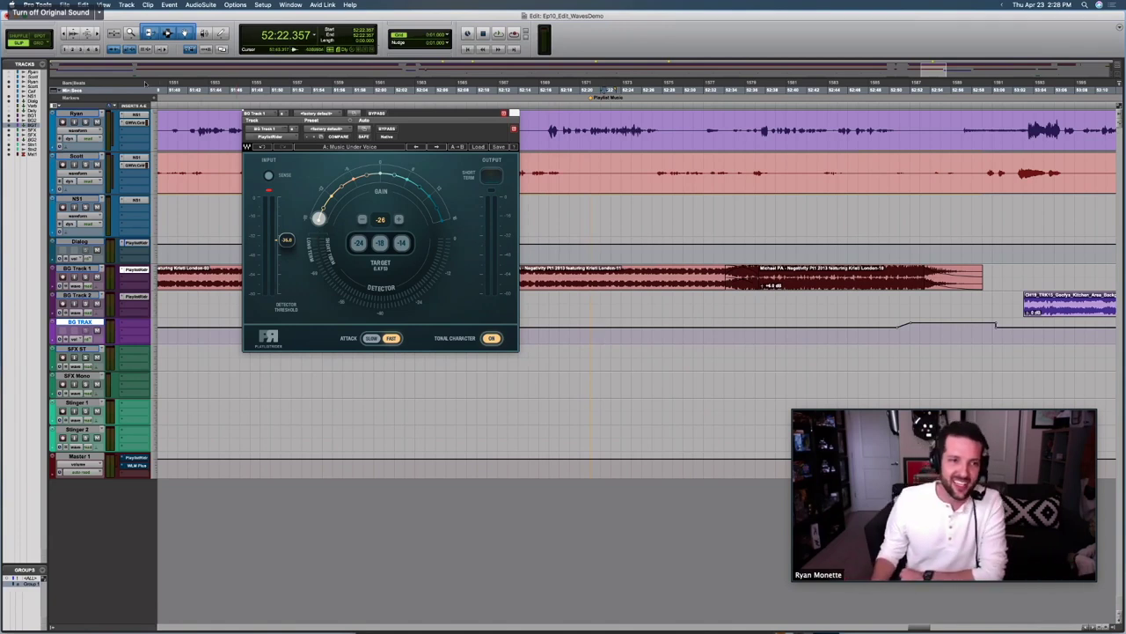
Step: Highlight the NS1 track and the two background music tracks, and examine the background music clips across the whole session
{"action": "left_click", "coordinate": [81, 243]}
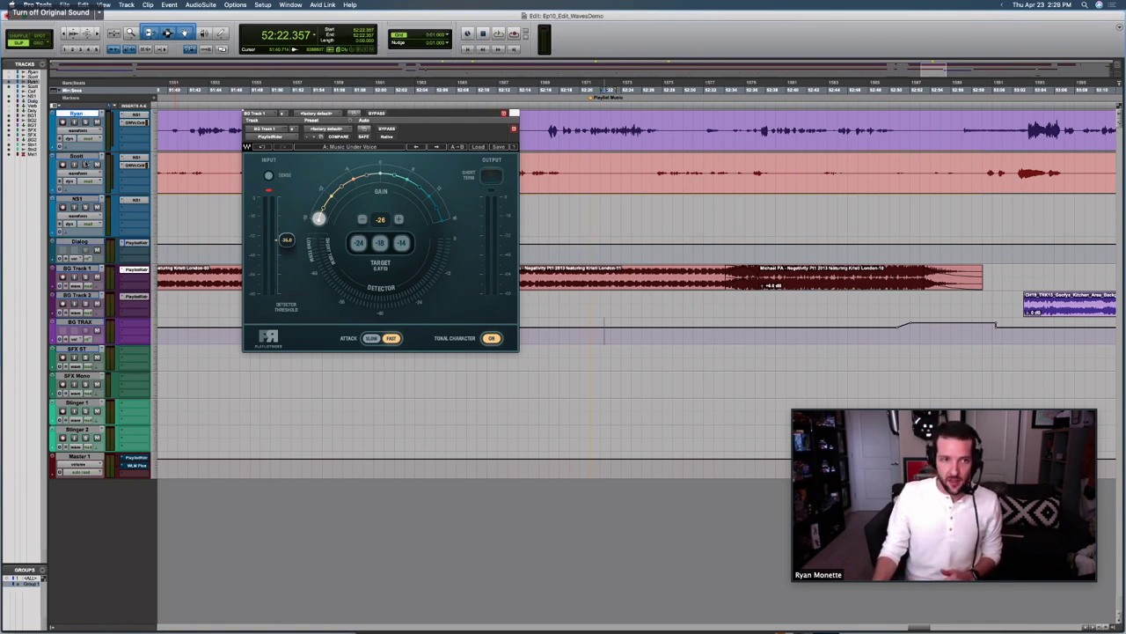
{"action": "left_click", "coordinate": [92, 202]}
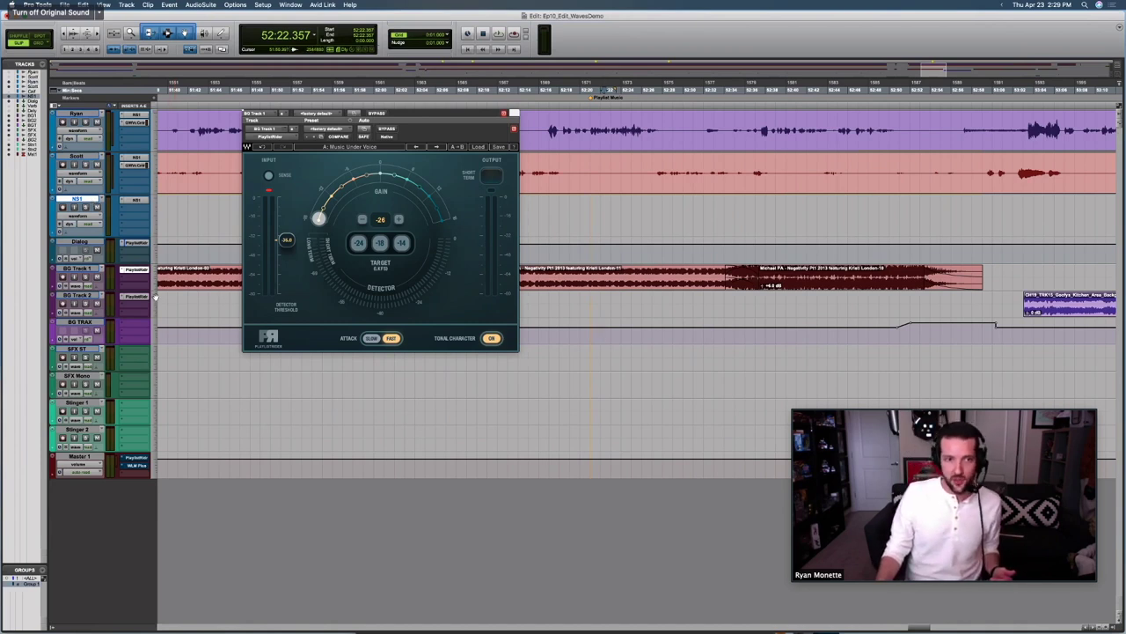
{"action": "left_click", "coordinate": [79, 269]}
{"action": "left_click", "coordinate": [78, 295]}
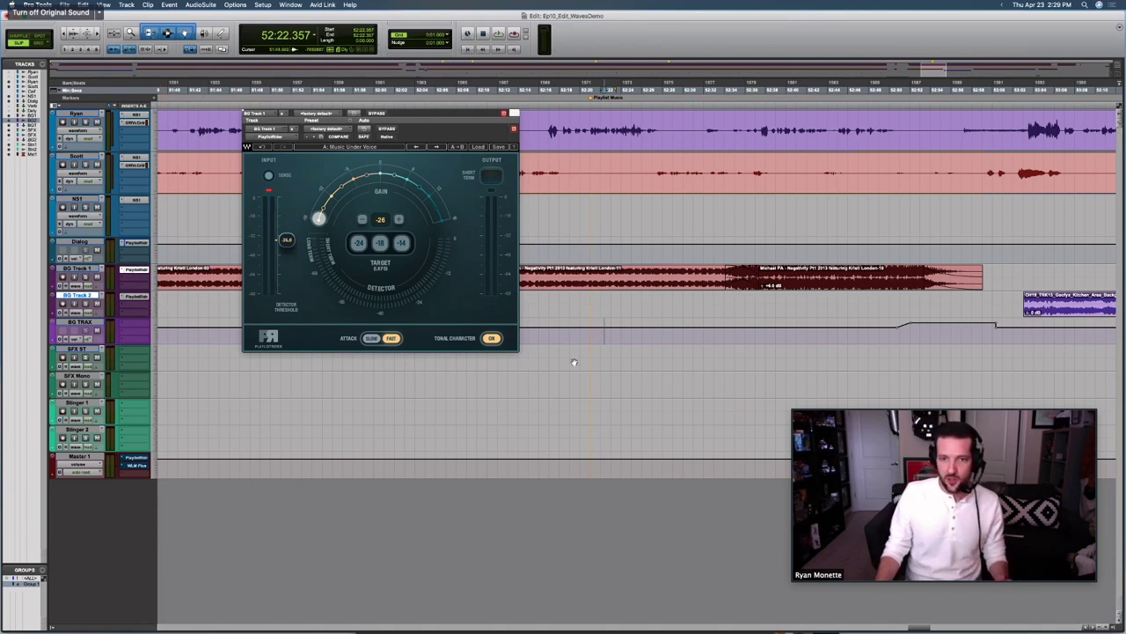
{"action": "scroll", "coordinate": [782, 368], "scroll_direction": "down", "scroll_amount": 10}
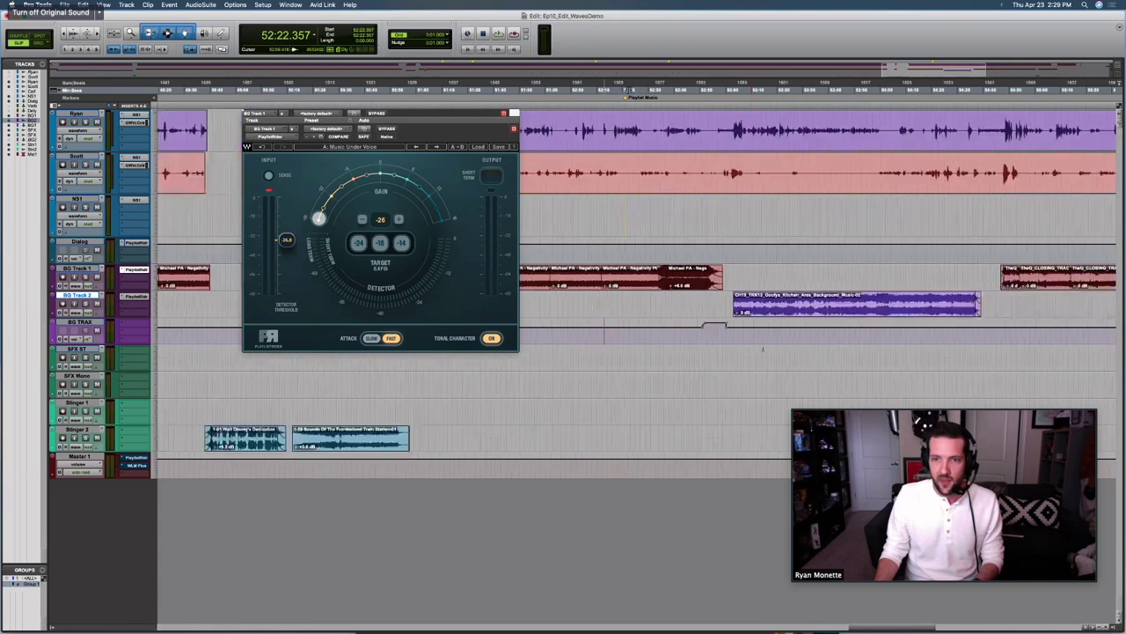
{"action": "scroll", "coordinate": [810, 363], "scroll_direction": "down", "scroll_amount": 8}
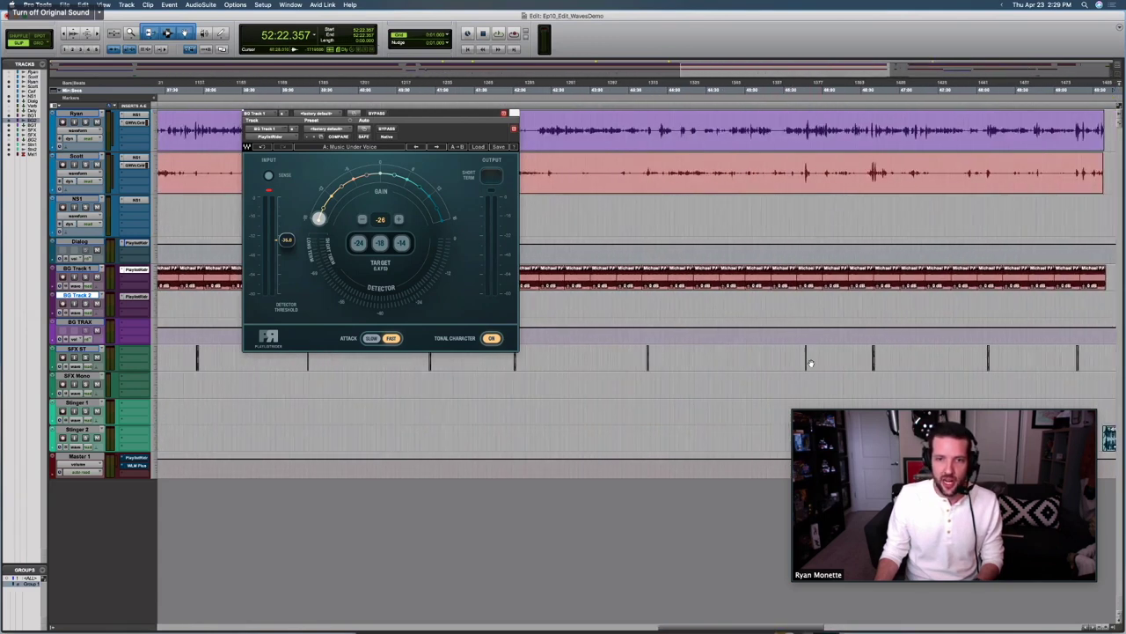
{"action": "scroll", "coordinate": [810, 364], "scroll_direction": "right", "scroll_amount": 10}
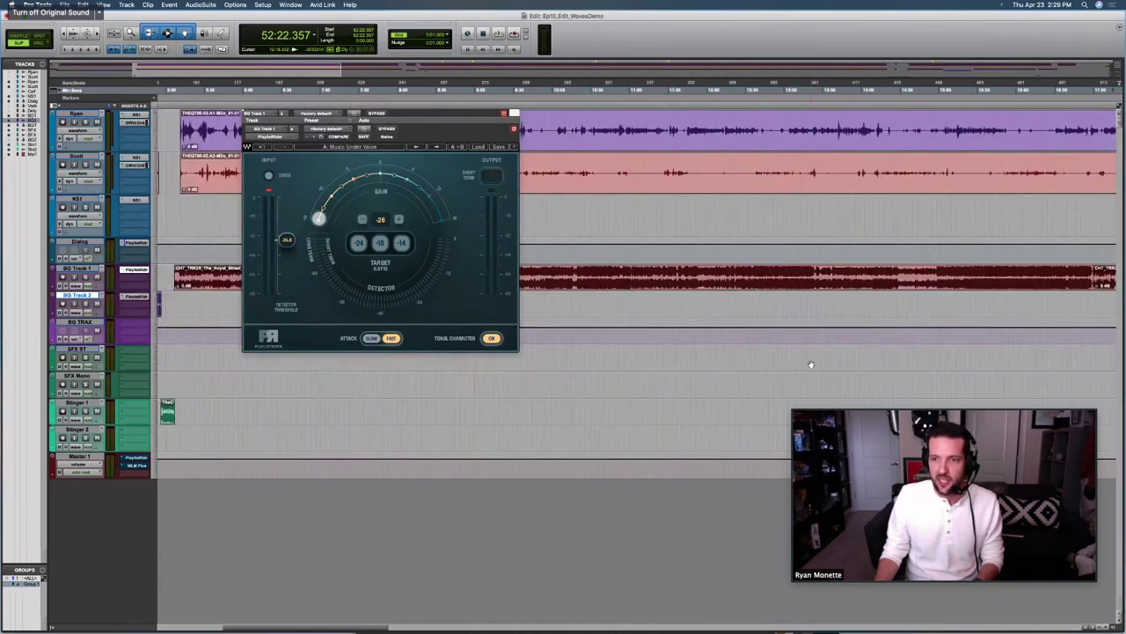
{"action": "left_click_drag", "start_coordinate": [772, 305], "coordinate": [790, 305]}
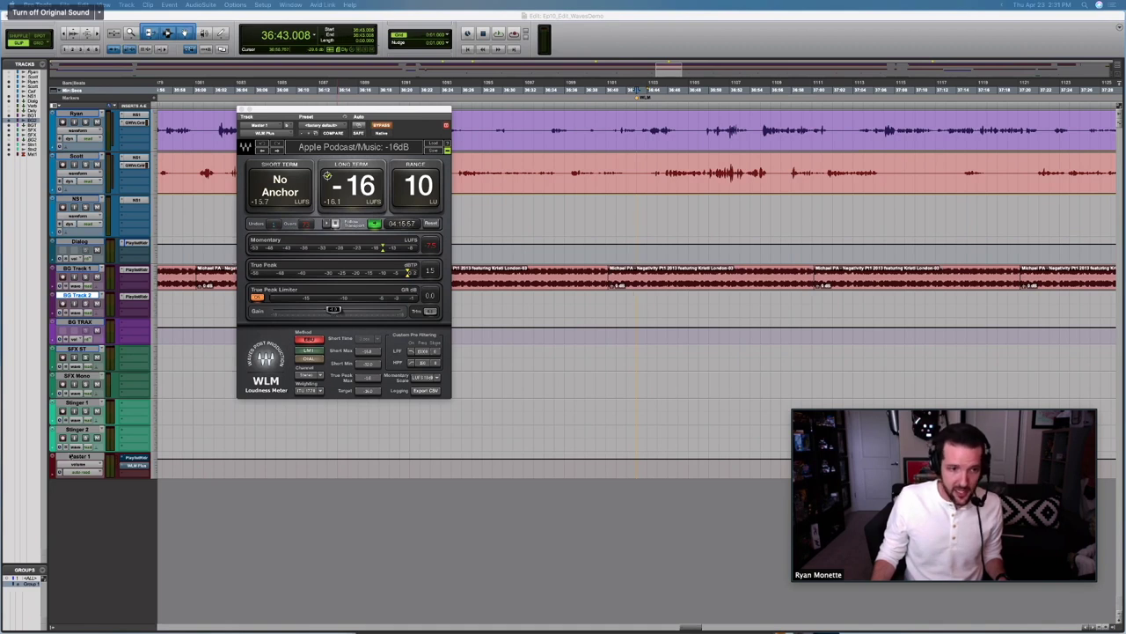
Step: View the WLM Plus factory presets on Master 1, including Apple Podcast/Music: -16dB, and leave the current preset loaded
{"action": "left_click", "coordinate": [260, 452]}
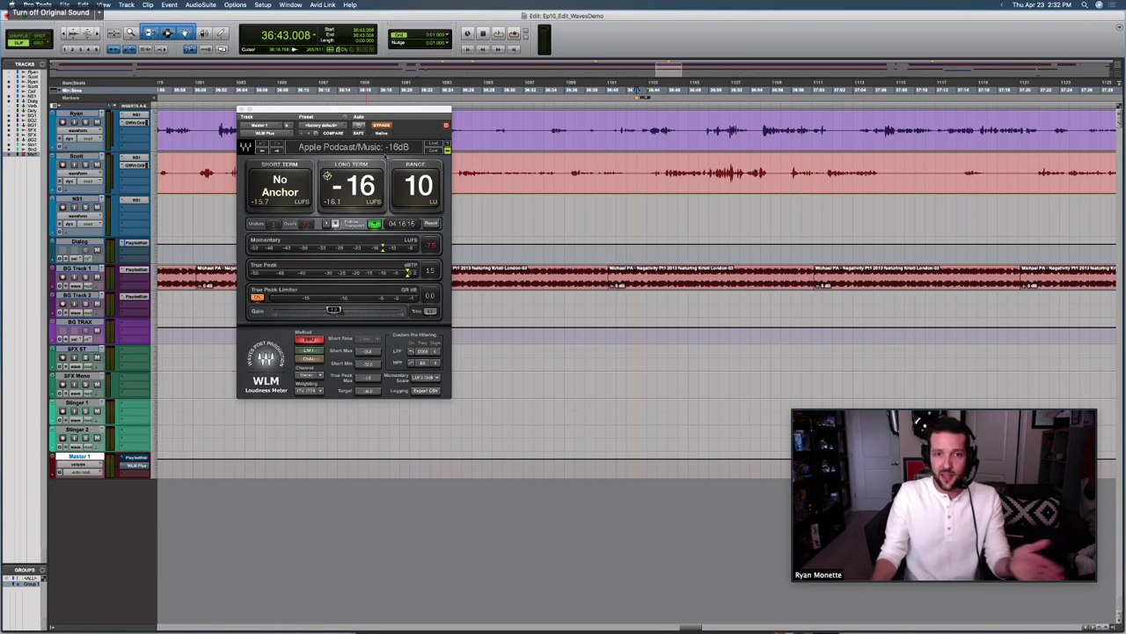
{"action": "left_click", "coordinate": [433, 142]}
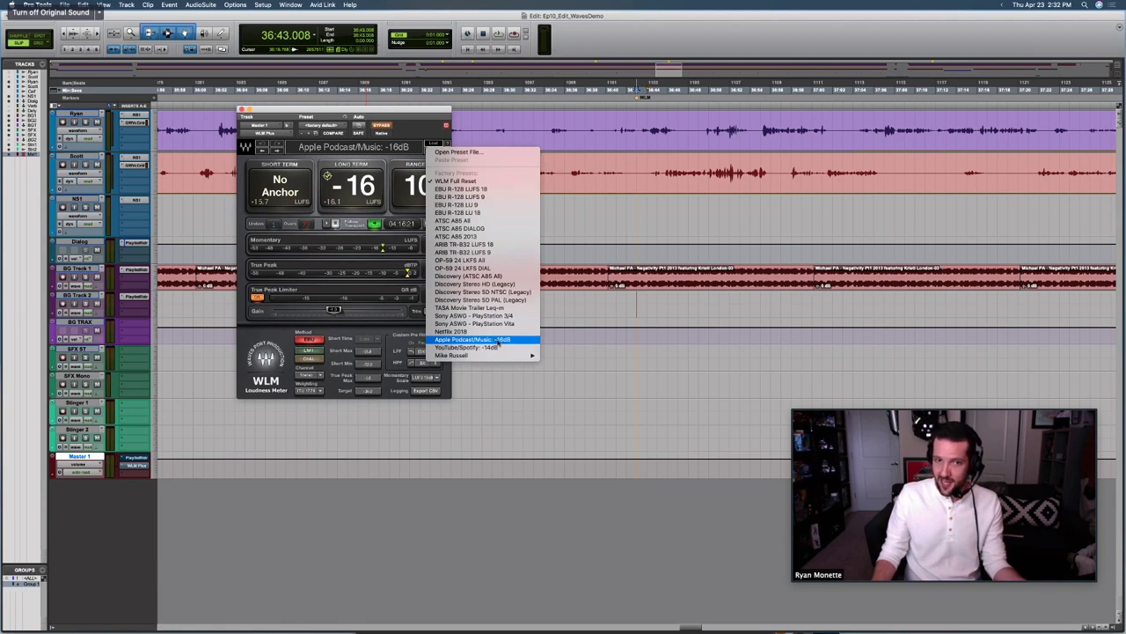
{"action": "left_click", "coordinate": [407, 130]}
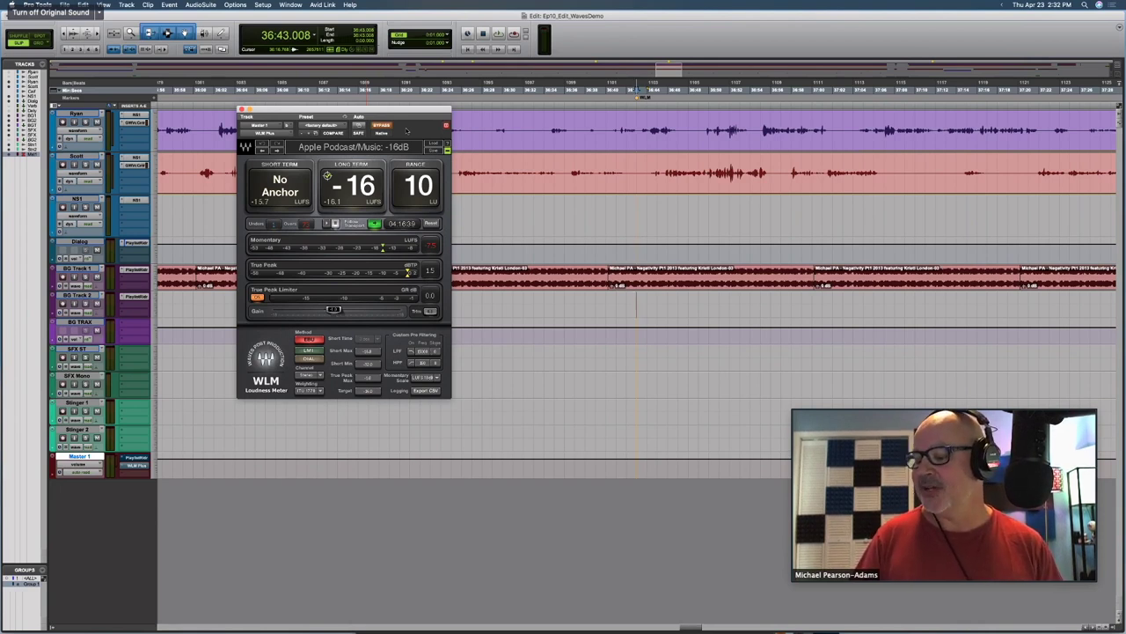
{"action": "left_click", "coordinate": [434, 144]}
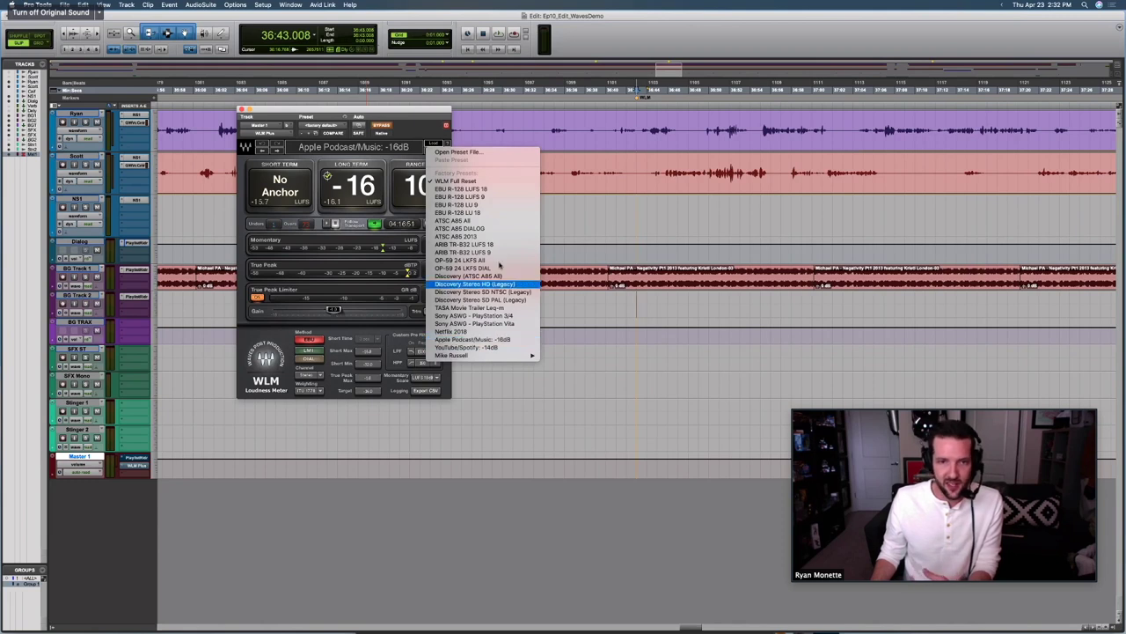
{"action": "left_click", "coordinate": [418, 127]}
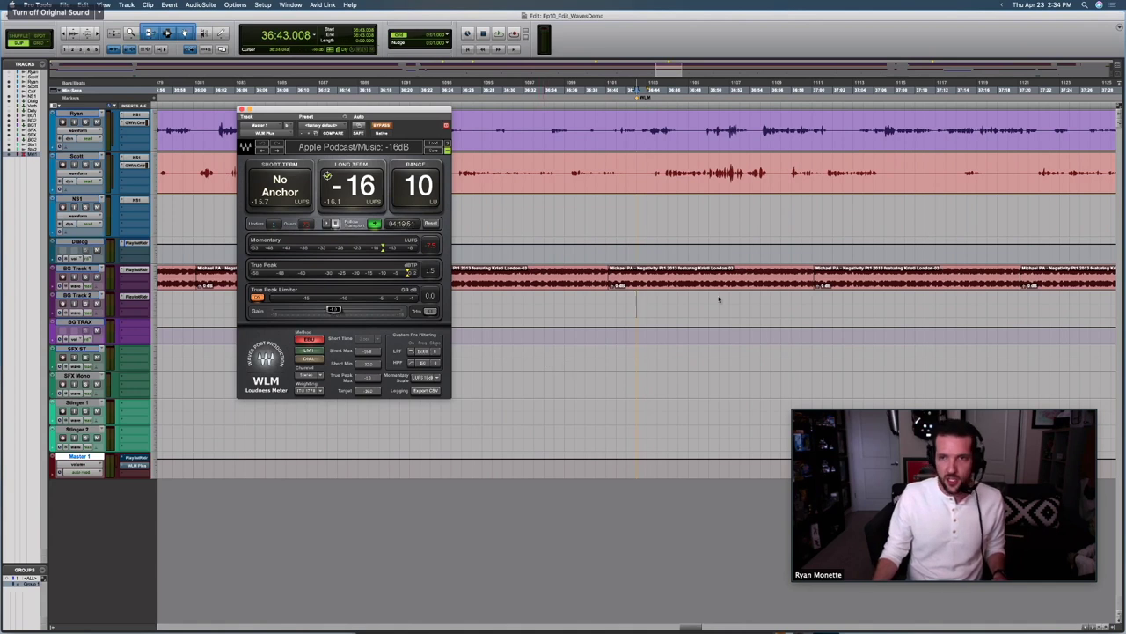
Step: Select about 36:40 to 37:23 on the top dialog track, reset the WLM Plus readings, and audition it with WLM Plus bypassed and active
{"action": "left_click_drag", "start_coordinate": [605, 132], "coordinate": [1050, 136]}
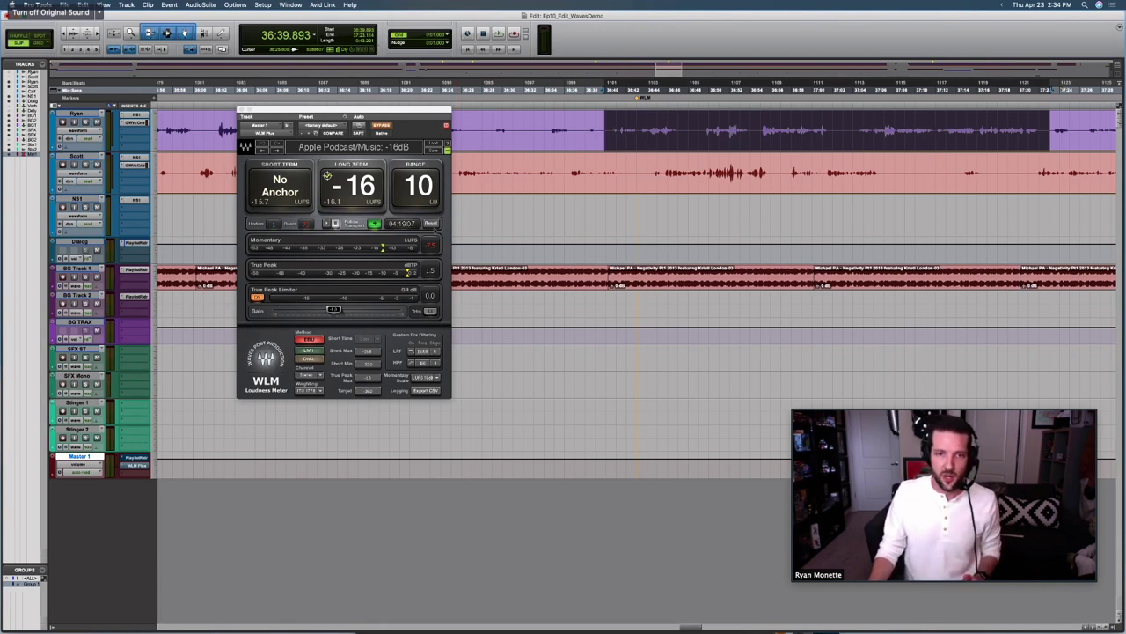
{"action": "left_click", "coordinate": [431, 223]}
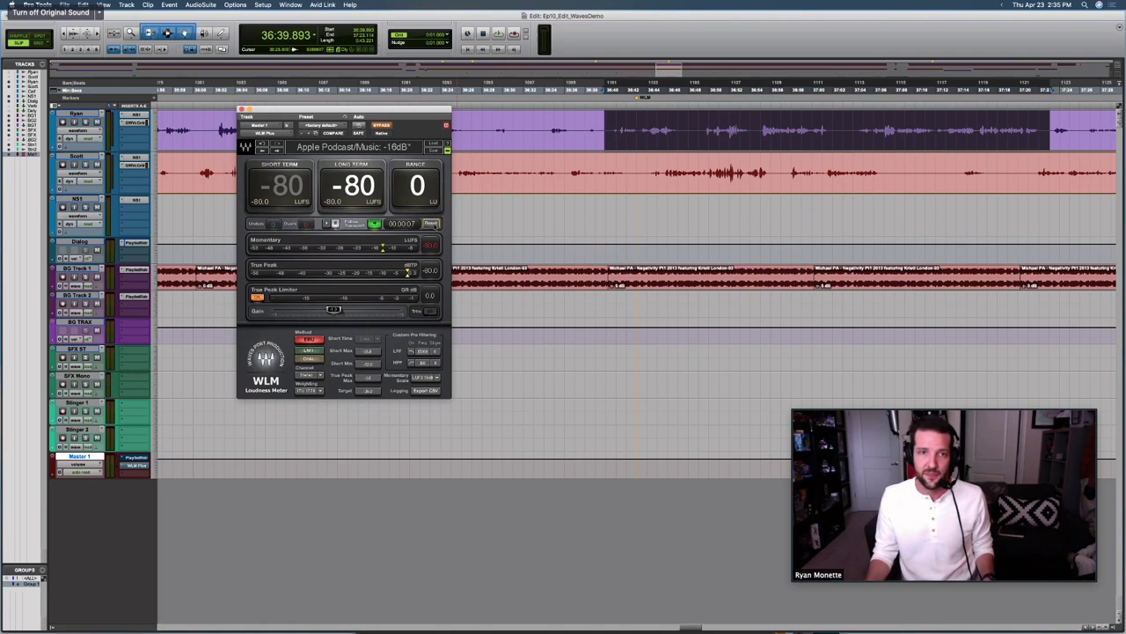
{"action": "key", "text": "space"}
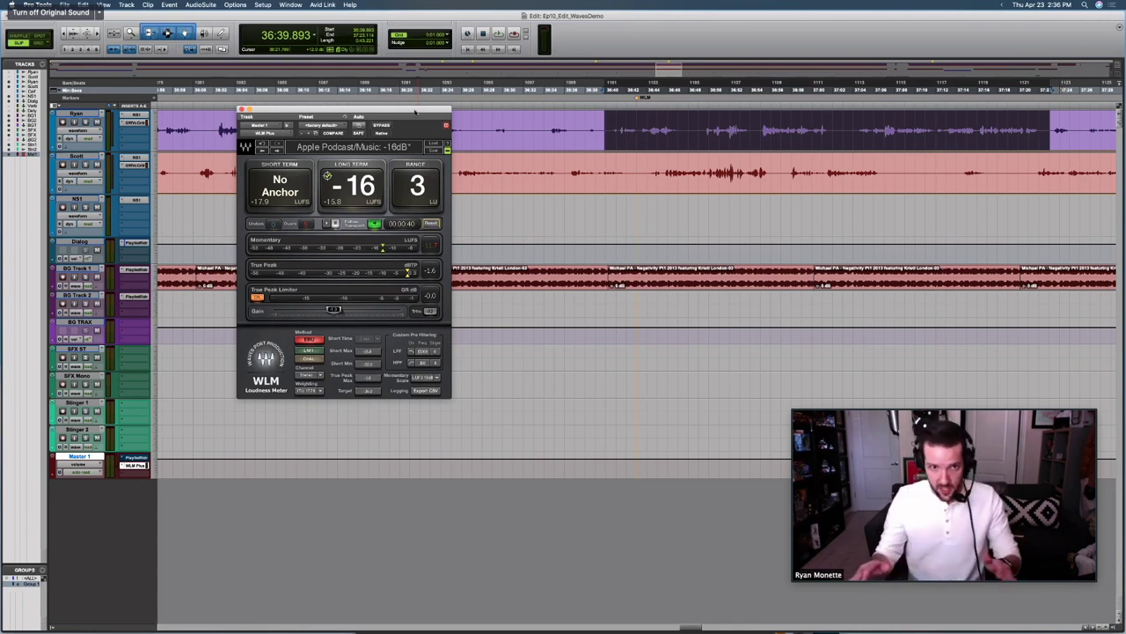
Step: Turn off the True Peak Limiter in WLM Plus, play the selected stretch to measure it, and trim the gain toward the loudness target
{"action": "scroll", "coordinate": [456, 292], "scroll_direction": "right", "scroll_amount": 2}
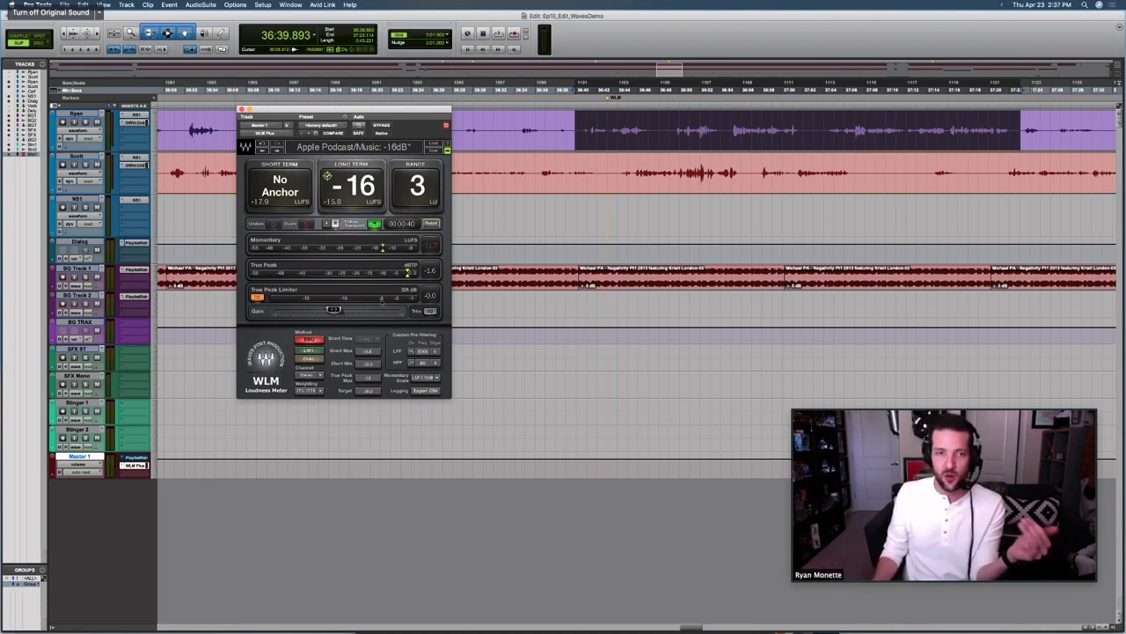
{"action": "left_click", "coordinate": [257, 297]}
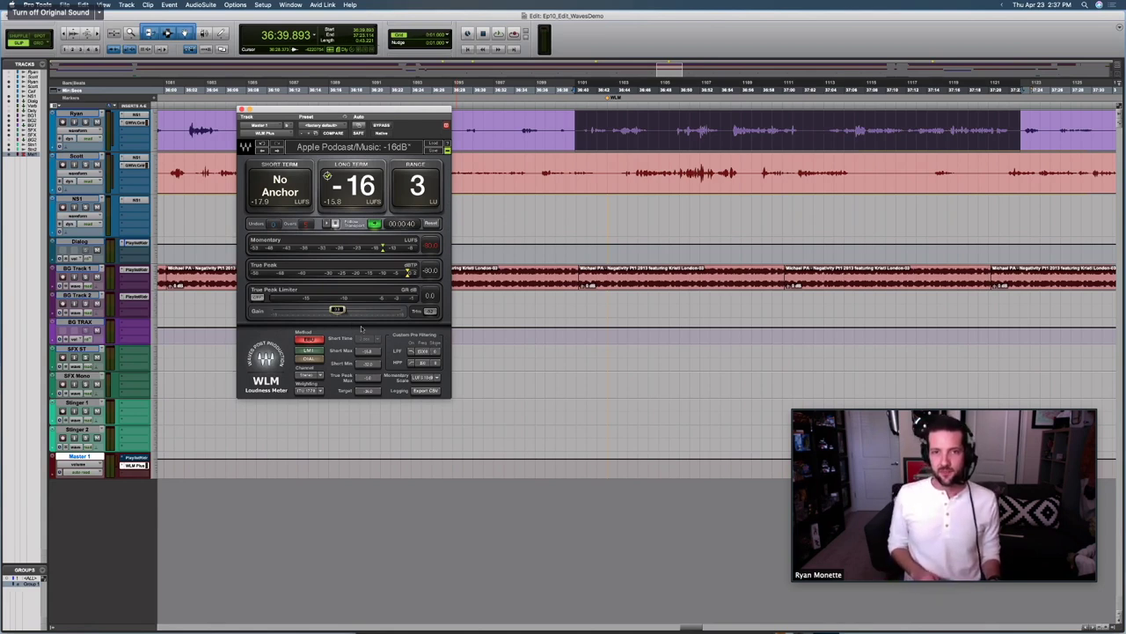
{"action": "key", "text": "space"}
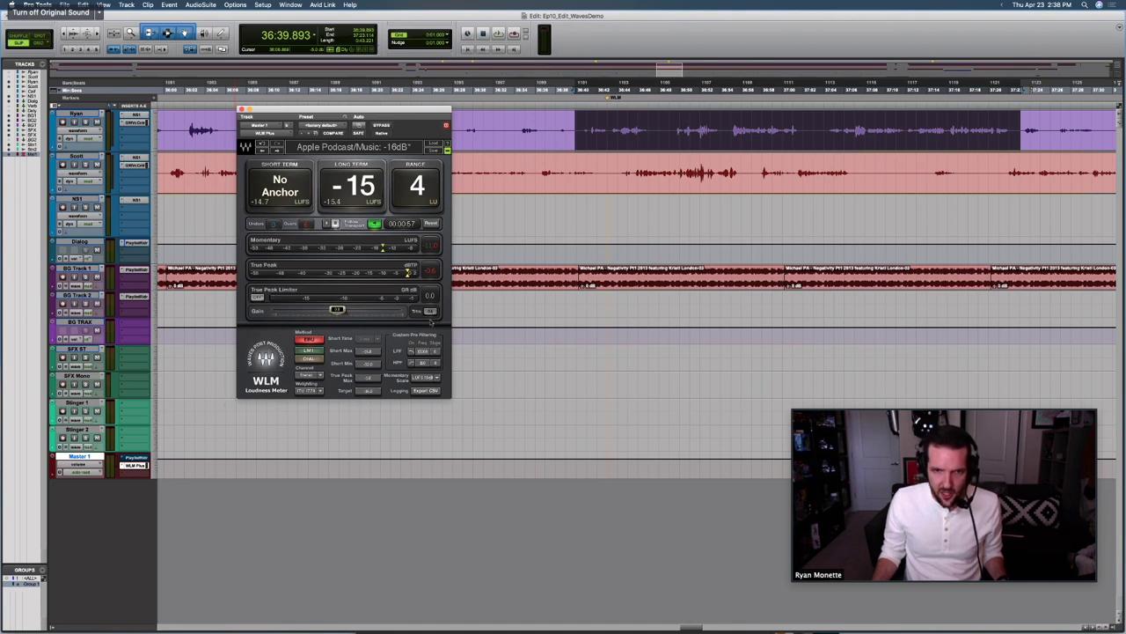
{"action": "left_click", "coordinate": [431, 314]}
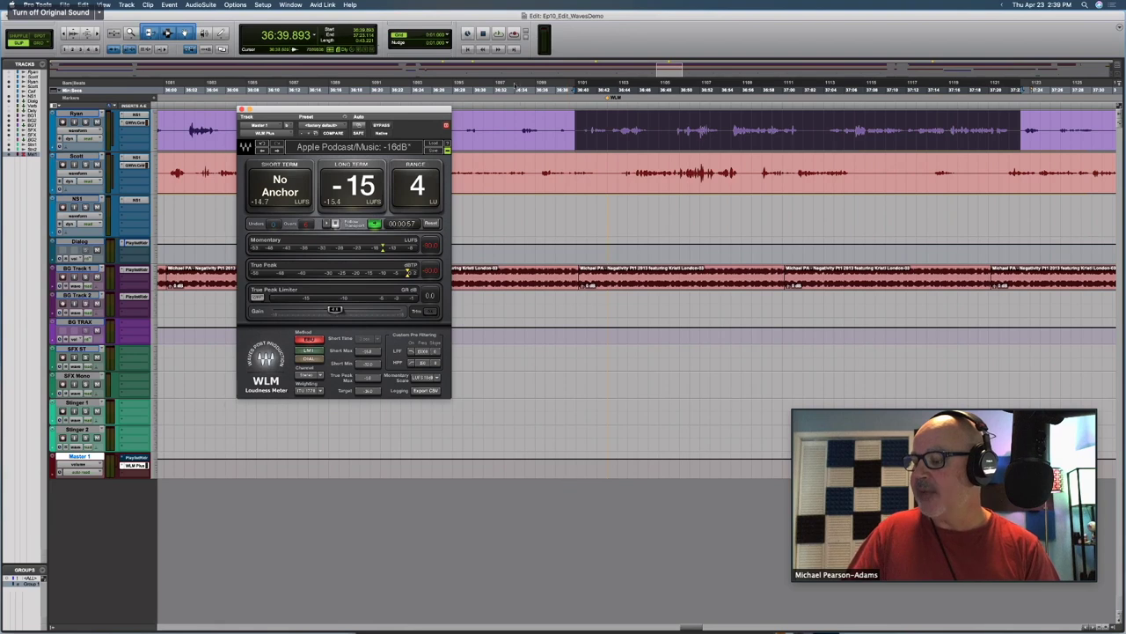
Step: Review the WLM Plus factory presets for other platforms, including YouTube/Spotify: -14dB, and close the list without loading one
{"action": "left_click", "coordinate": [434, 144]}
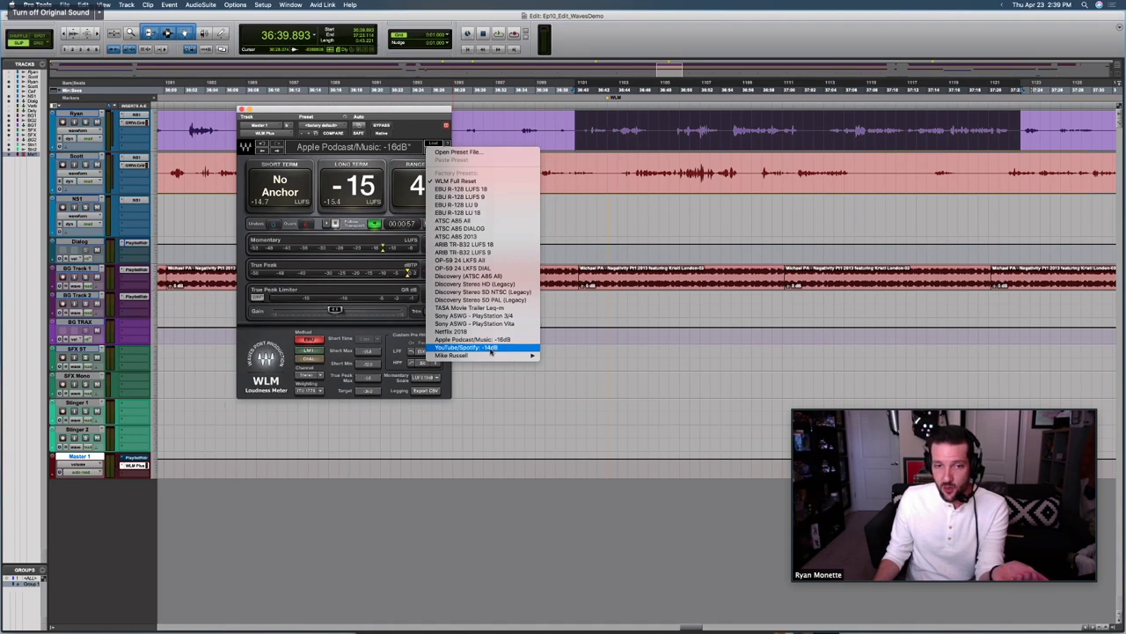
{"action": "left_click", "coordinate": [412, 130]}
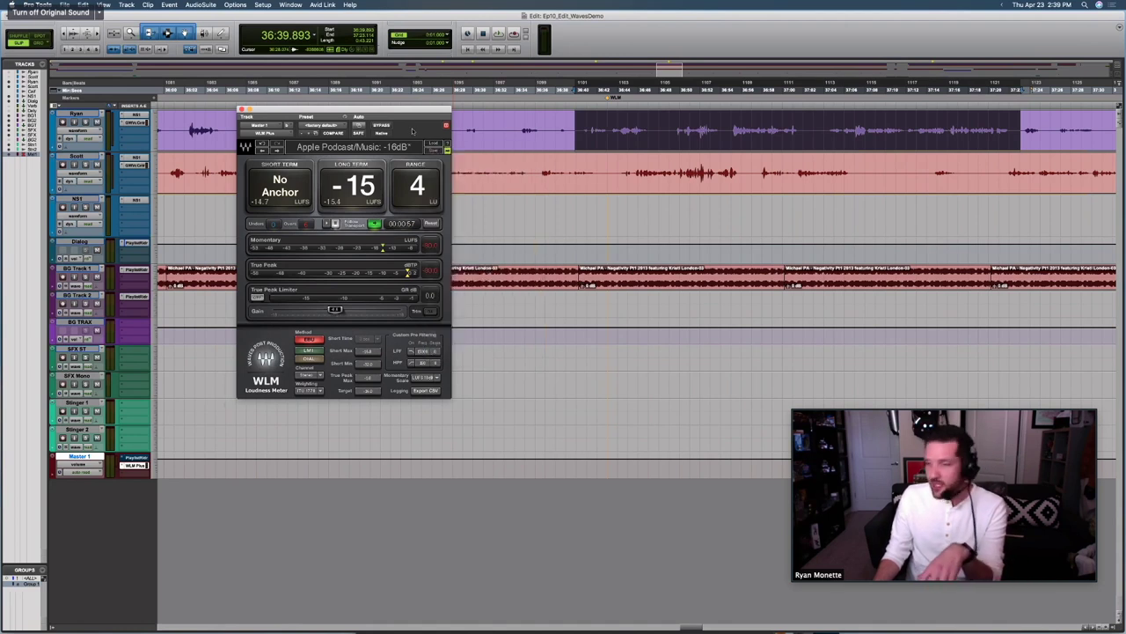